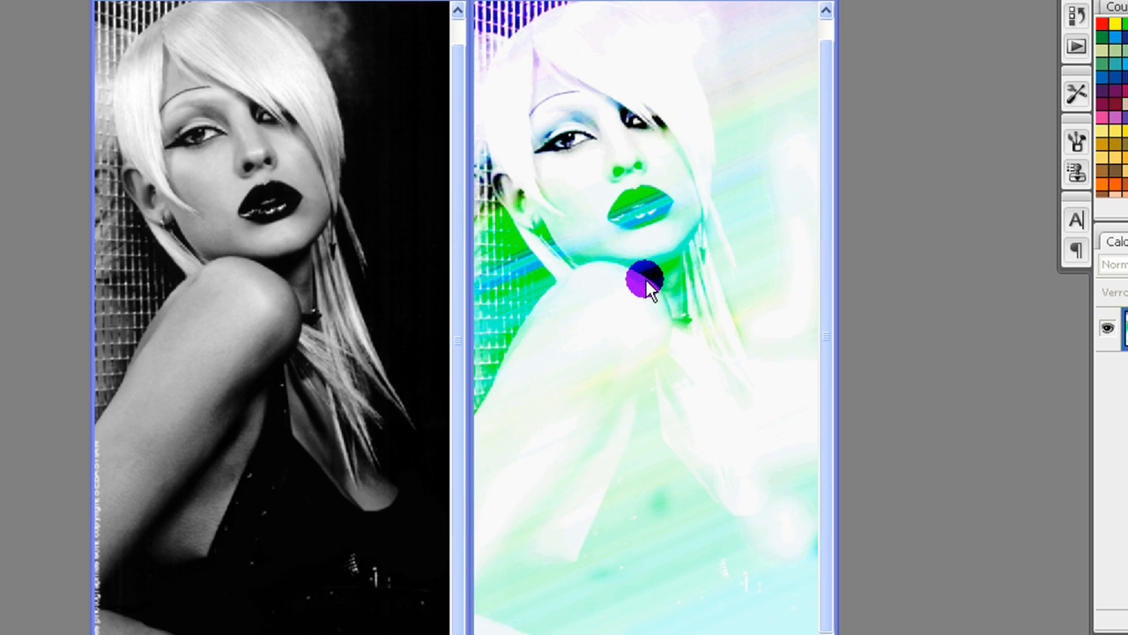
Step: Close the finished colour example image and maximize the window of the black-and-white portrait
click(265, 7)
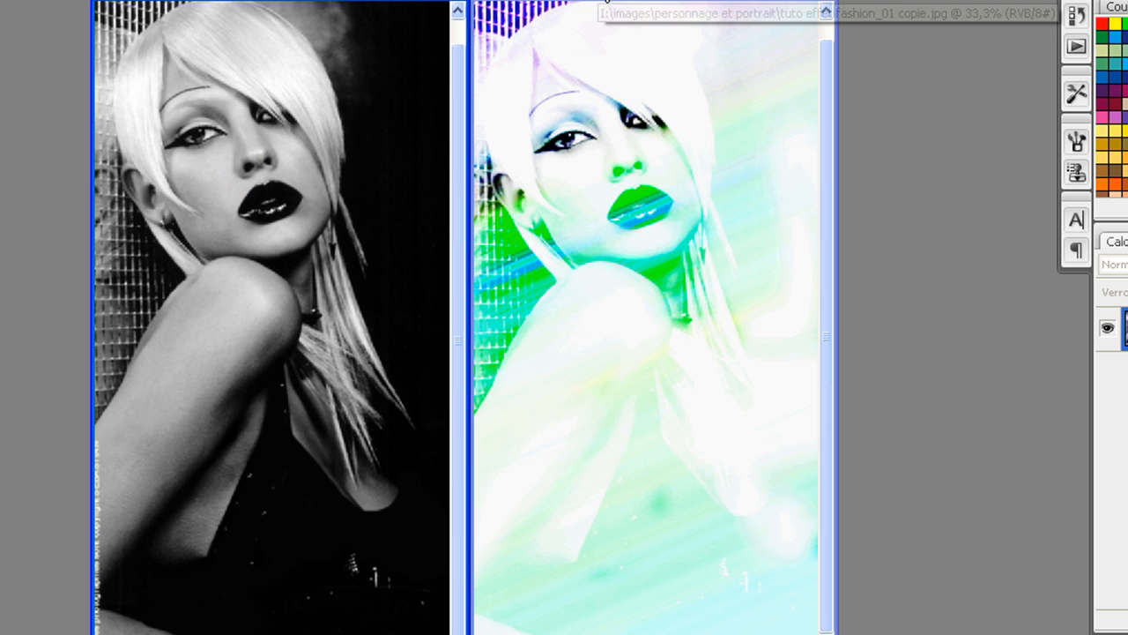
click(582, 7)
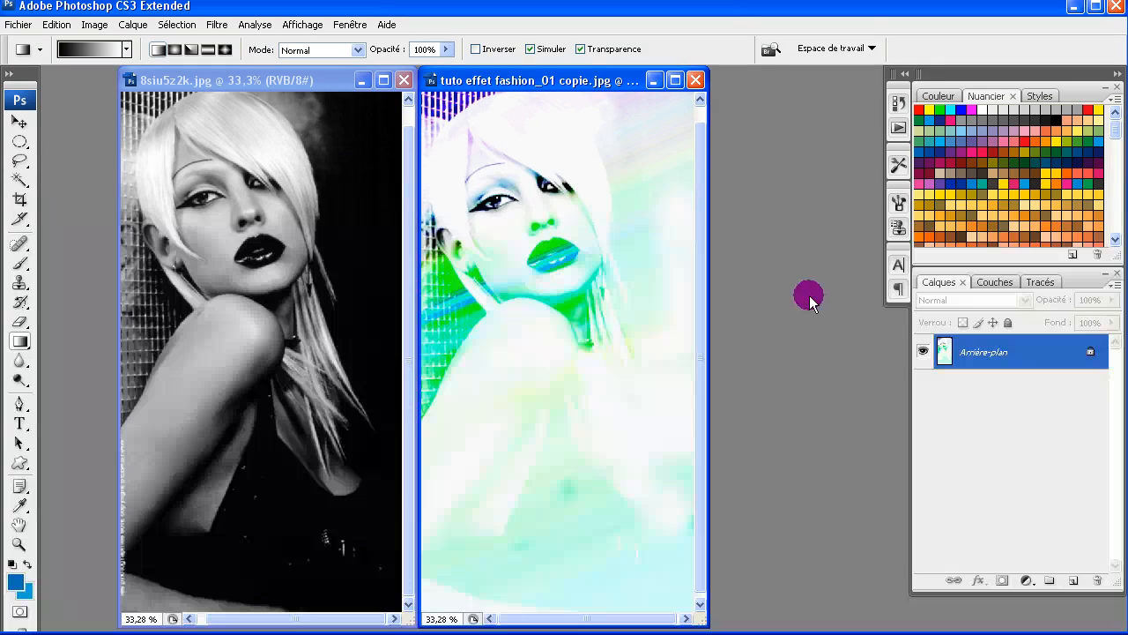
click(695, 80)
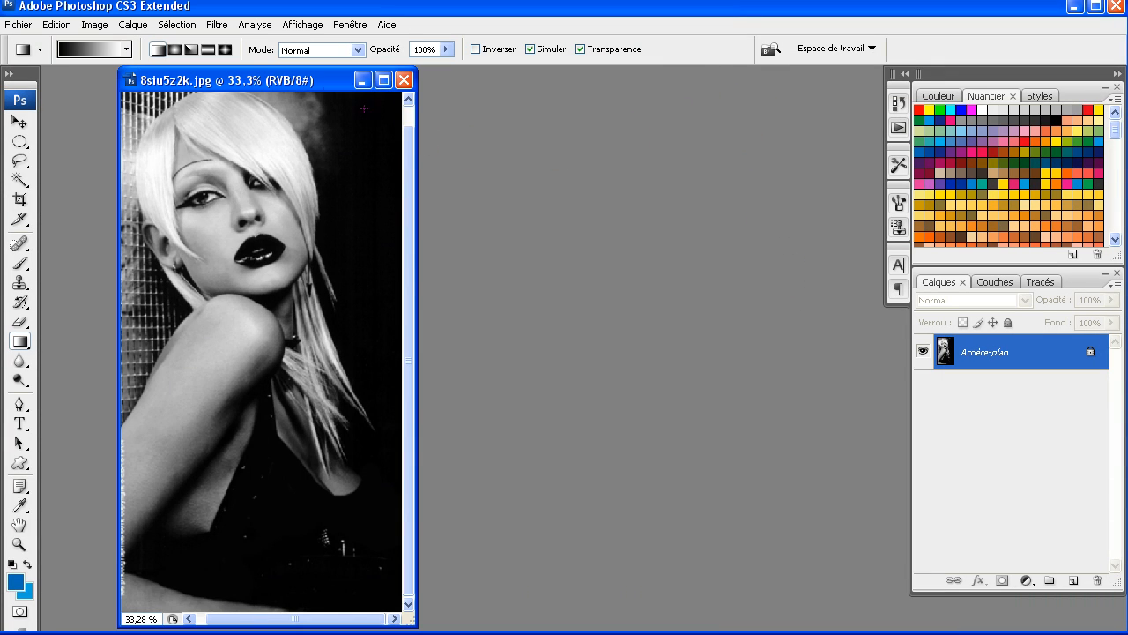
drag(315, 84, 540, 83)
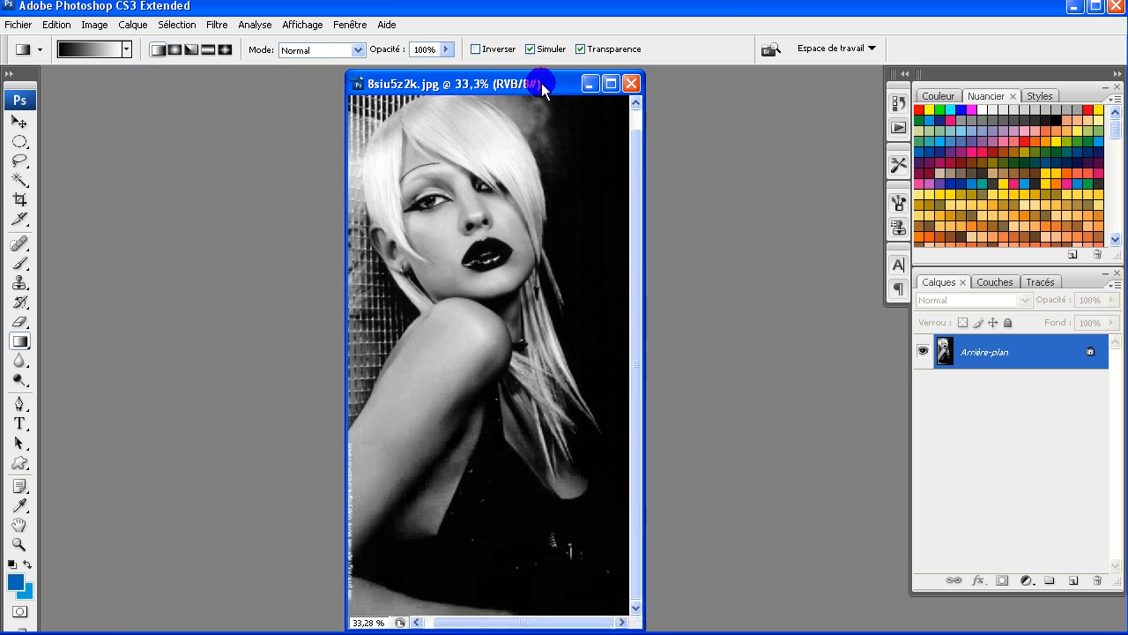
click(608, 82)
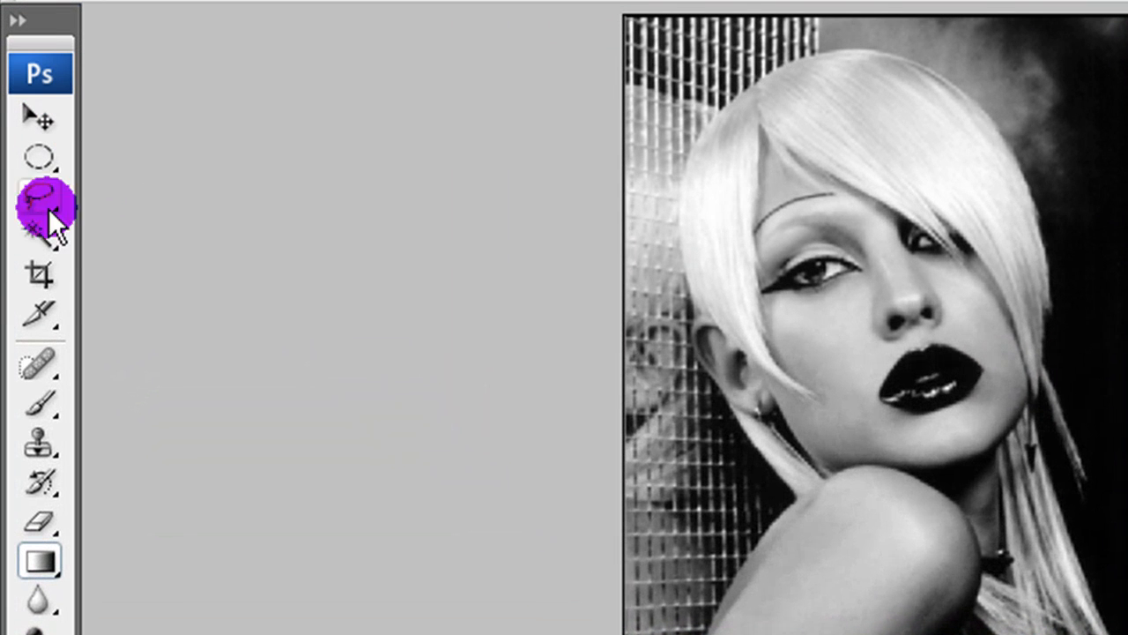
Step: Crop the portrait to remove the narrow strip with the vertical copyright text along its left edge
click(36, 265)
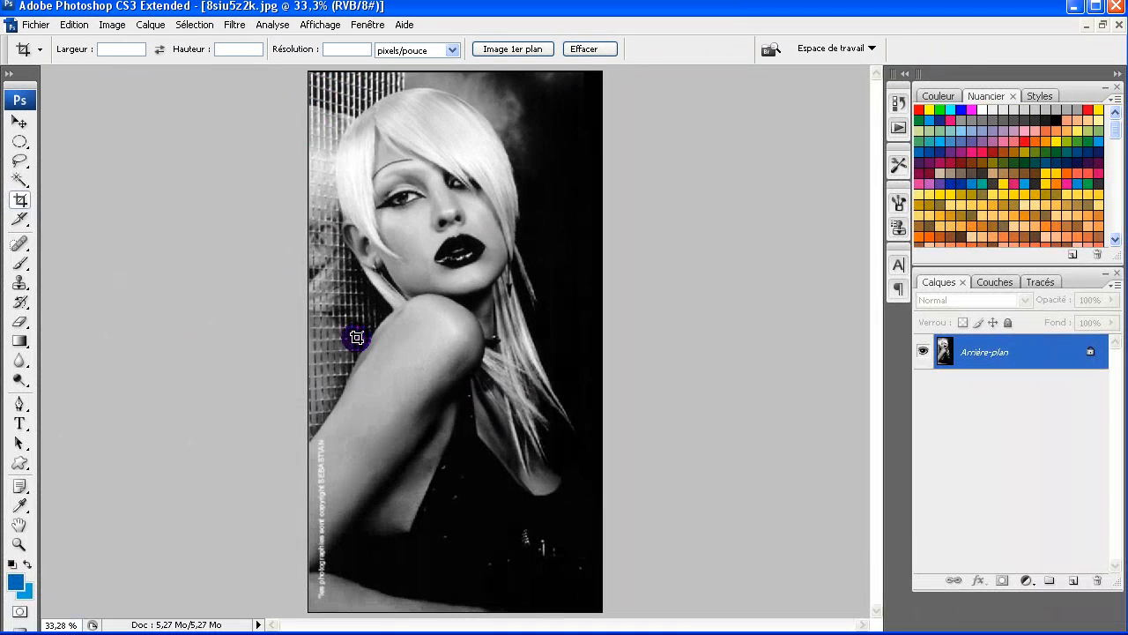
drag(327, 586, 611, 71)
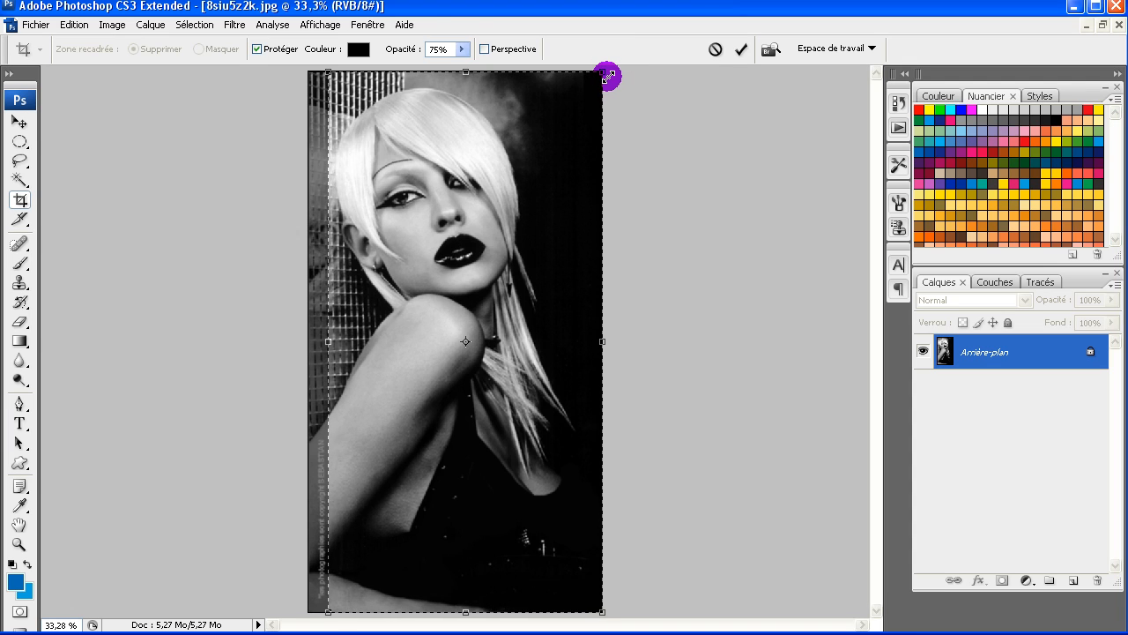
key(Return)
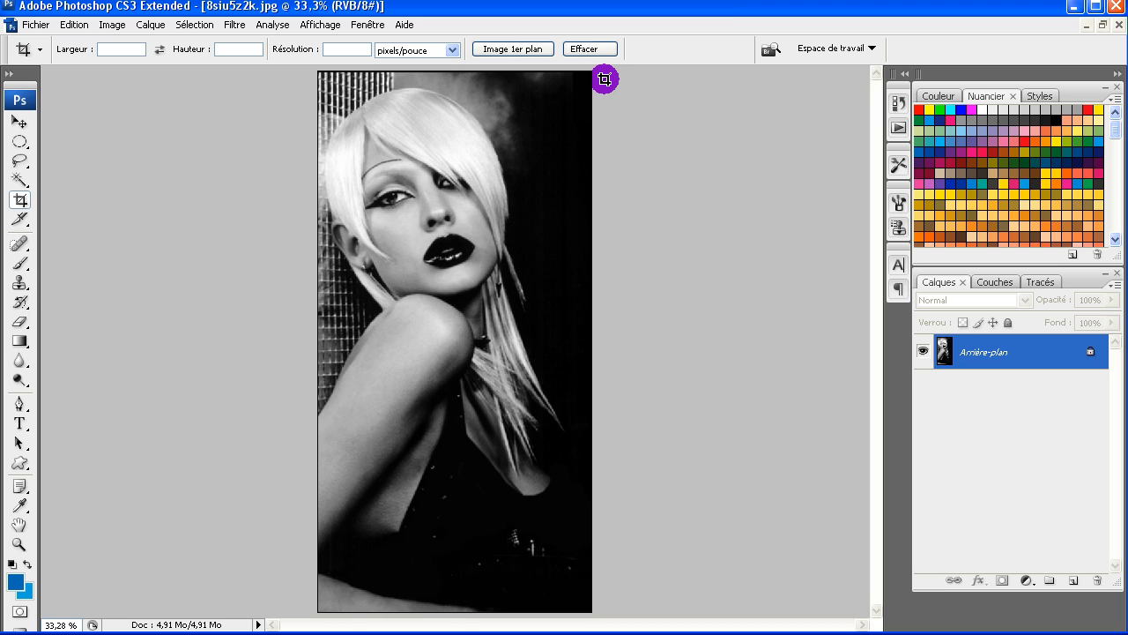
Step: Convert the locked Arrière-plan background into a regular layer with the default settings
click(18, 122)
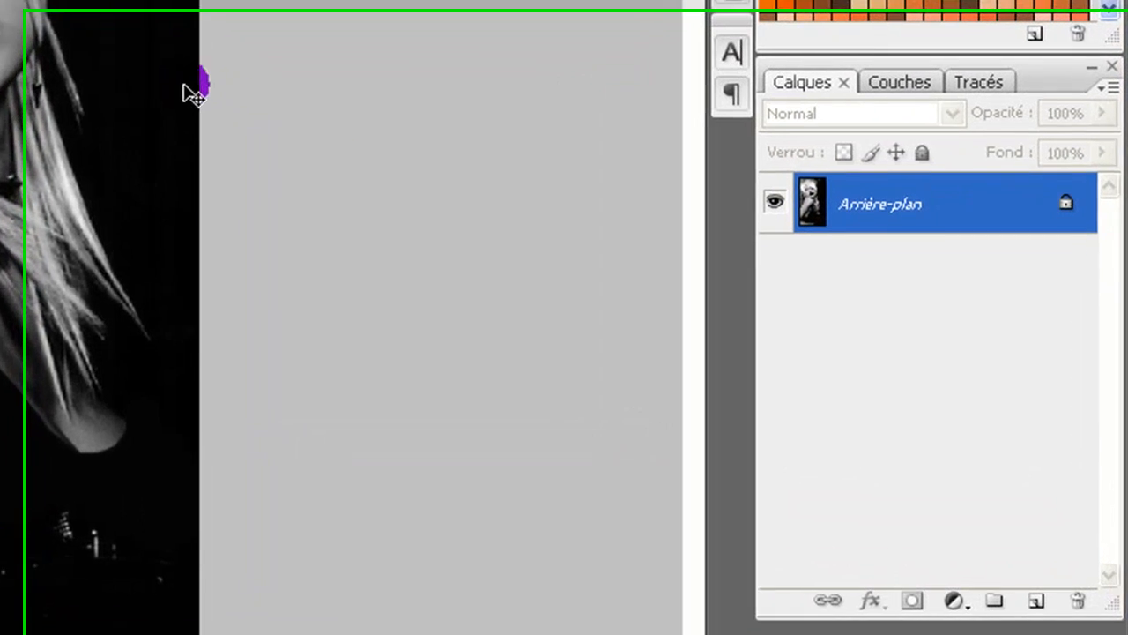
click(1017, 363)
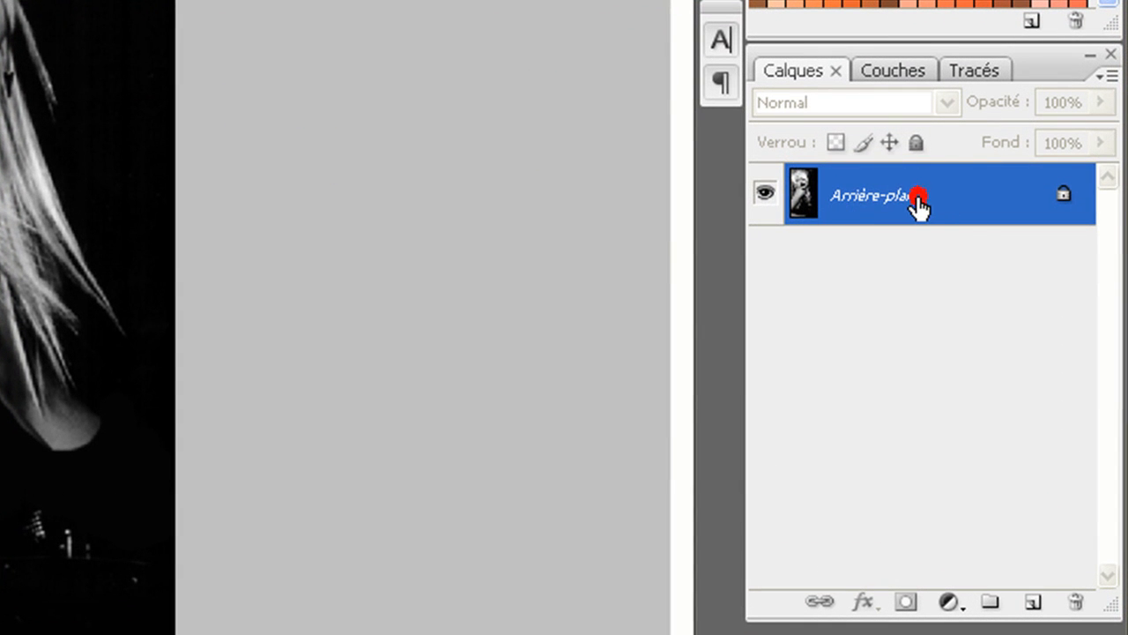
click(886, 210)
click(1063, 197)
double_click(1063, 199)
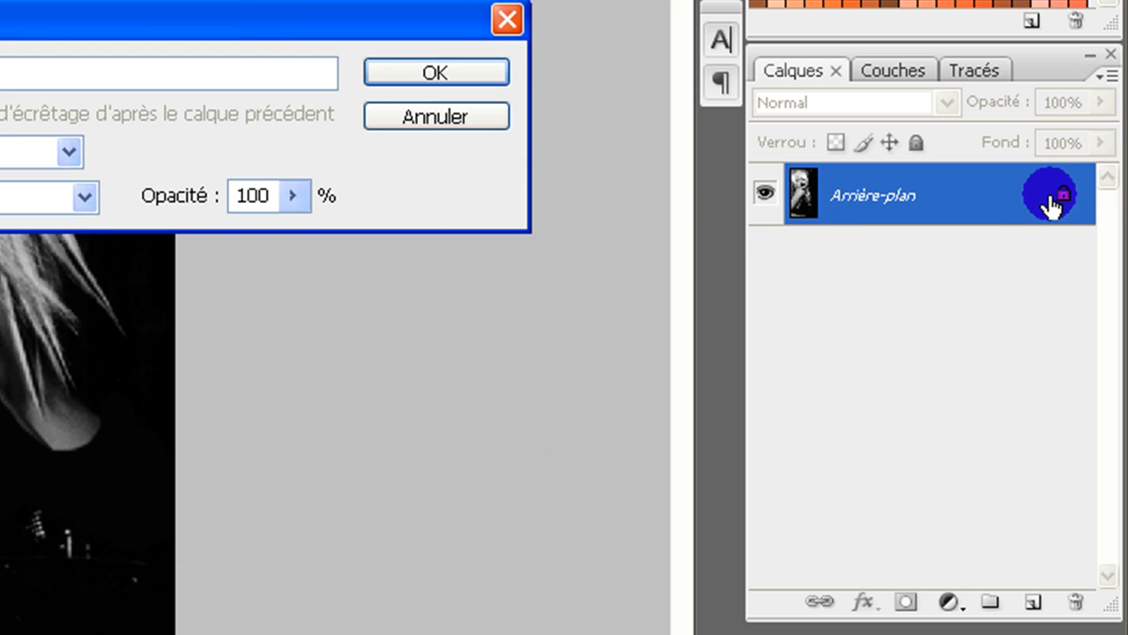
click(452, 70)
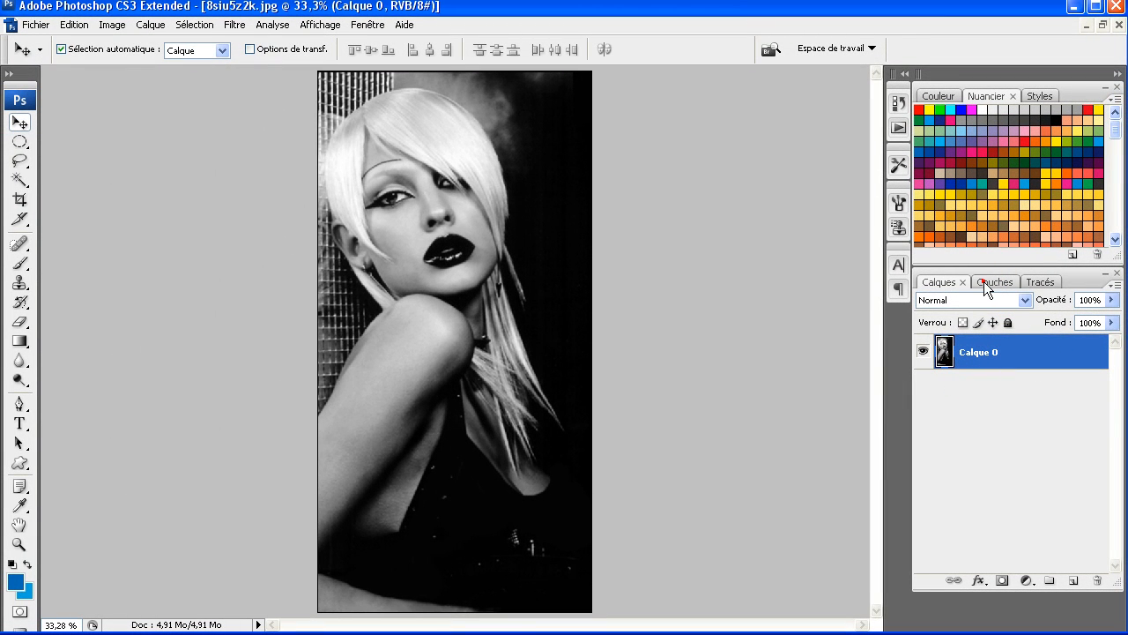
Step: Load the RVB composite channel as a selection and add a new alpha channel
click(991, 282)
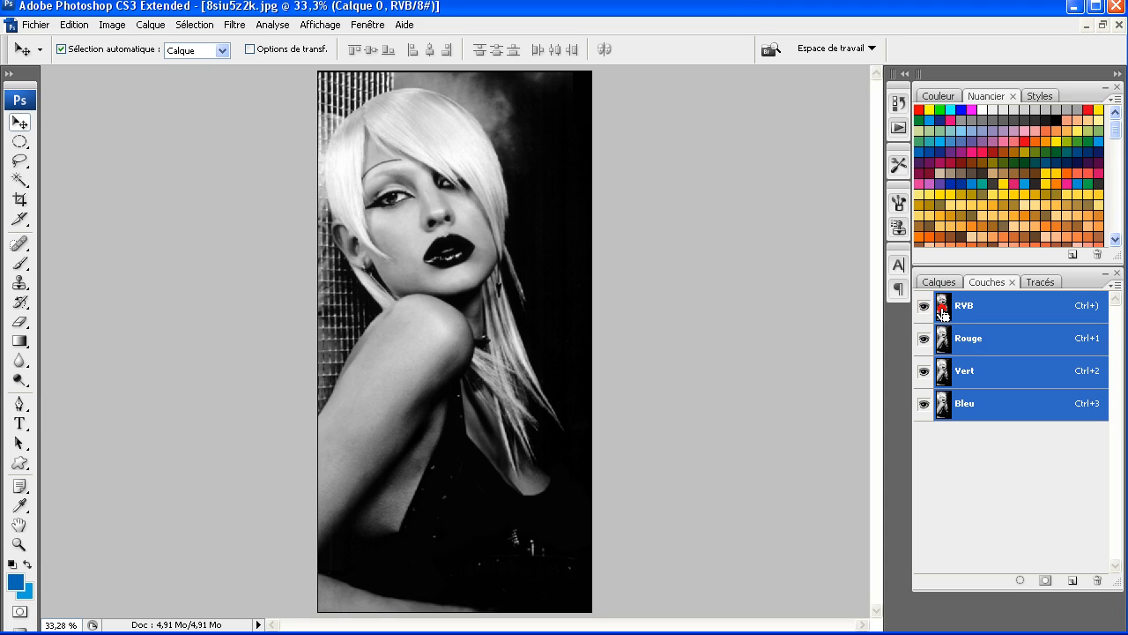
ctrl+click(942, 313)
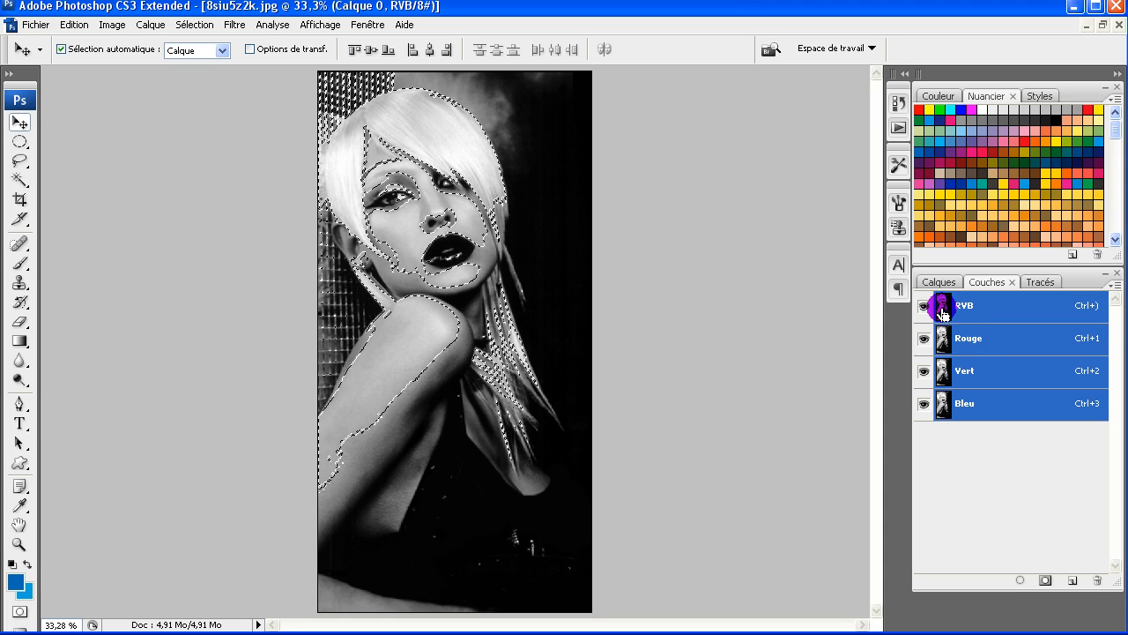
click(1072, 580)
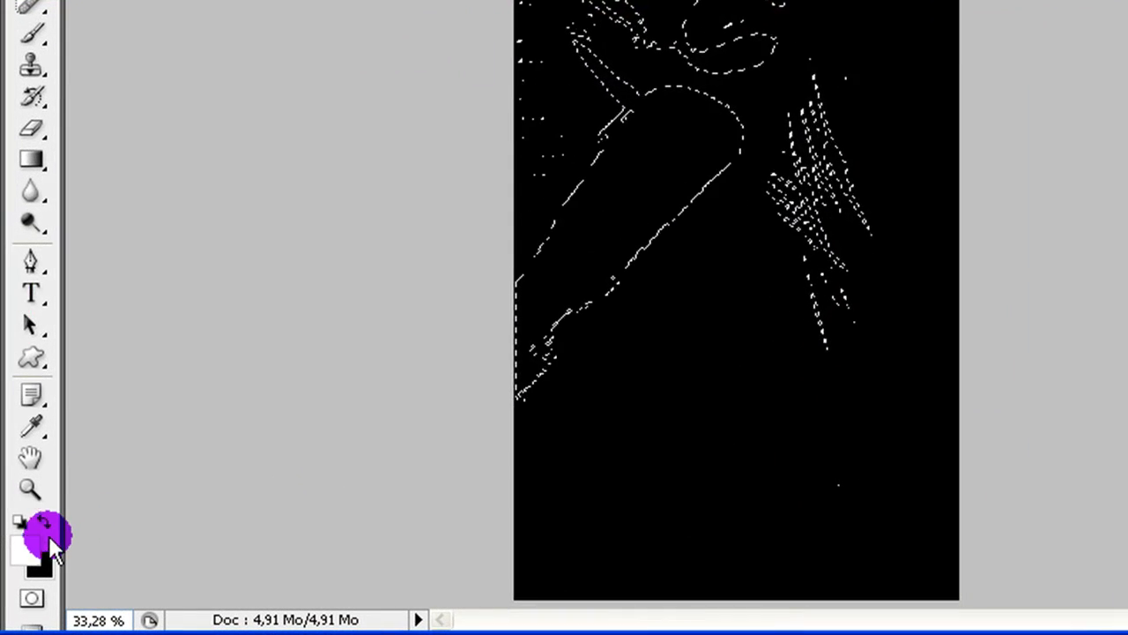
Step: Set the foreground to black and the background to white, and fill the selection in the alpha channel with white
click(44, 521)
click(44, 520)
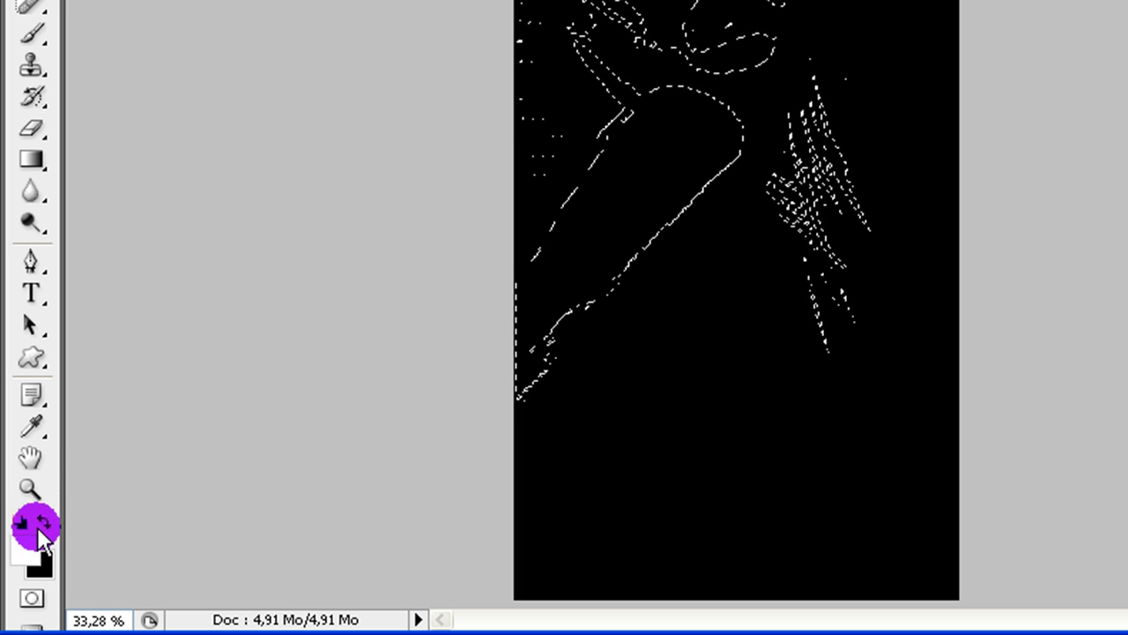
click(42, 520)
click(44, 521)
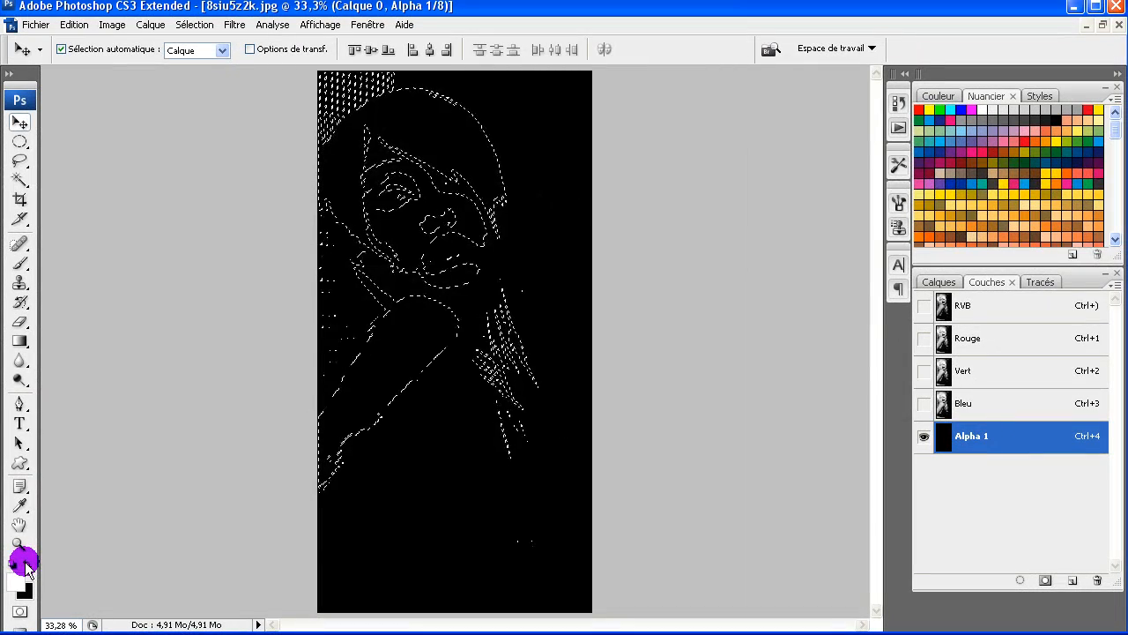
click(25, 565)
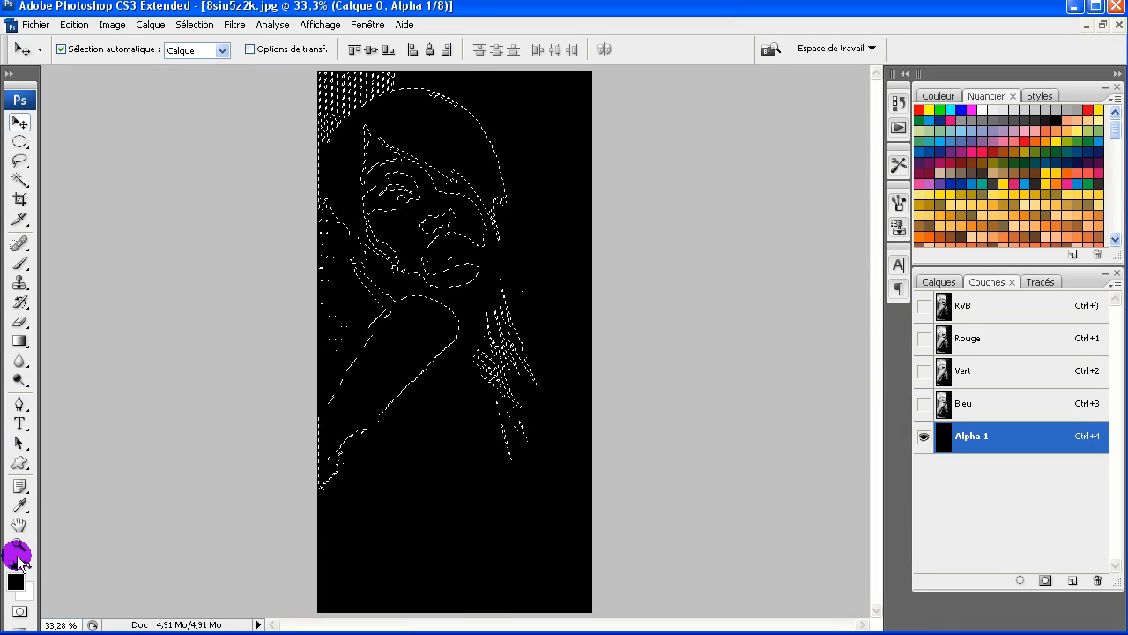
key(ctrl+v)
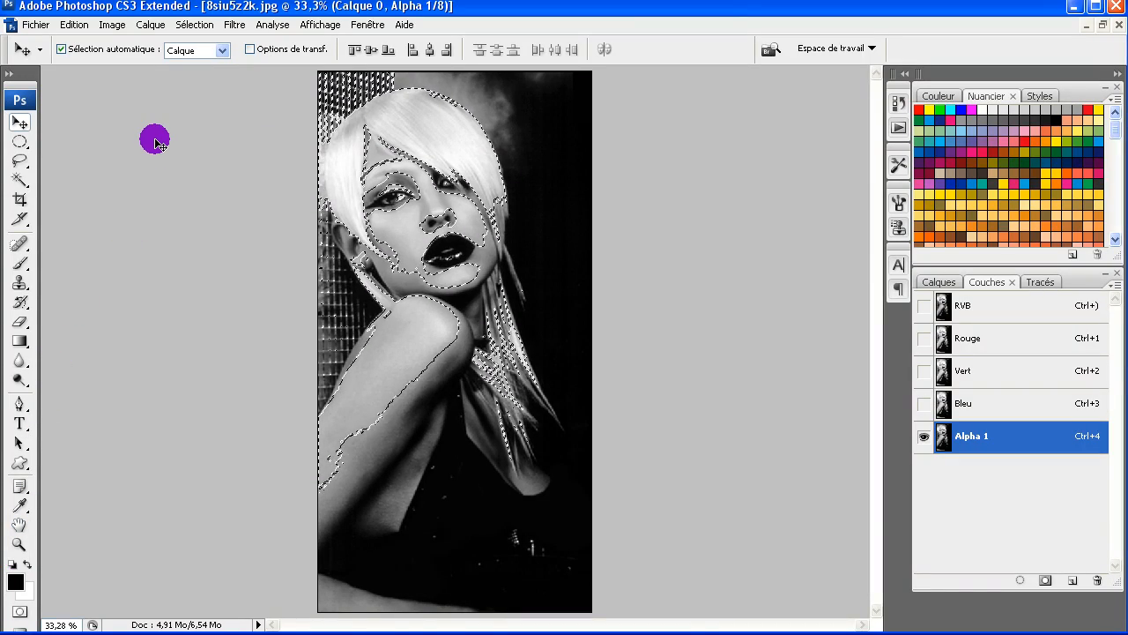
Step: Invert the selection and fill it with black in the alpha channel, using black as the background colour
click(202, 30)
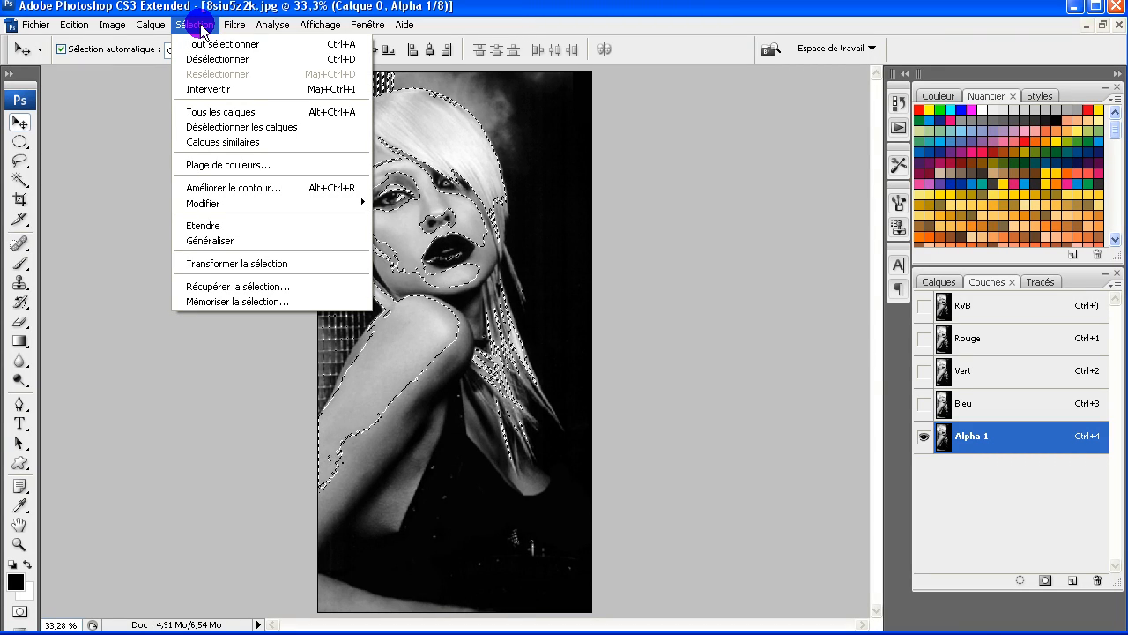
click(220, 87)
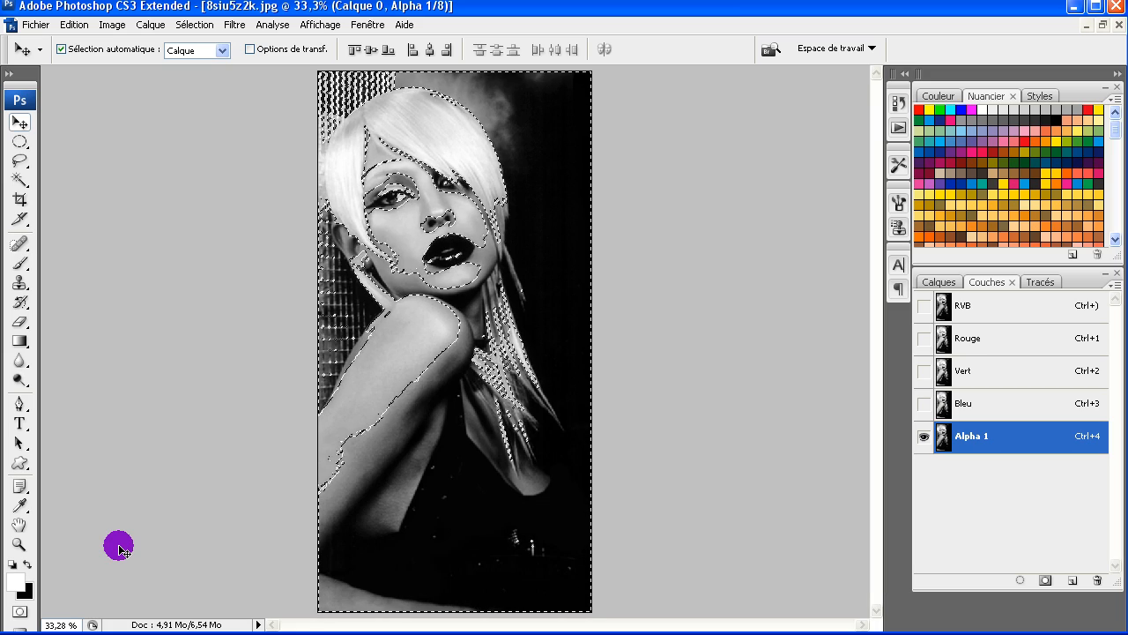
key(Delete)
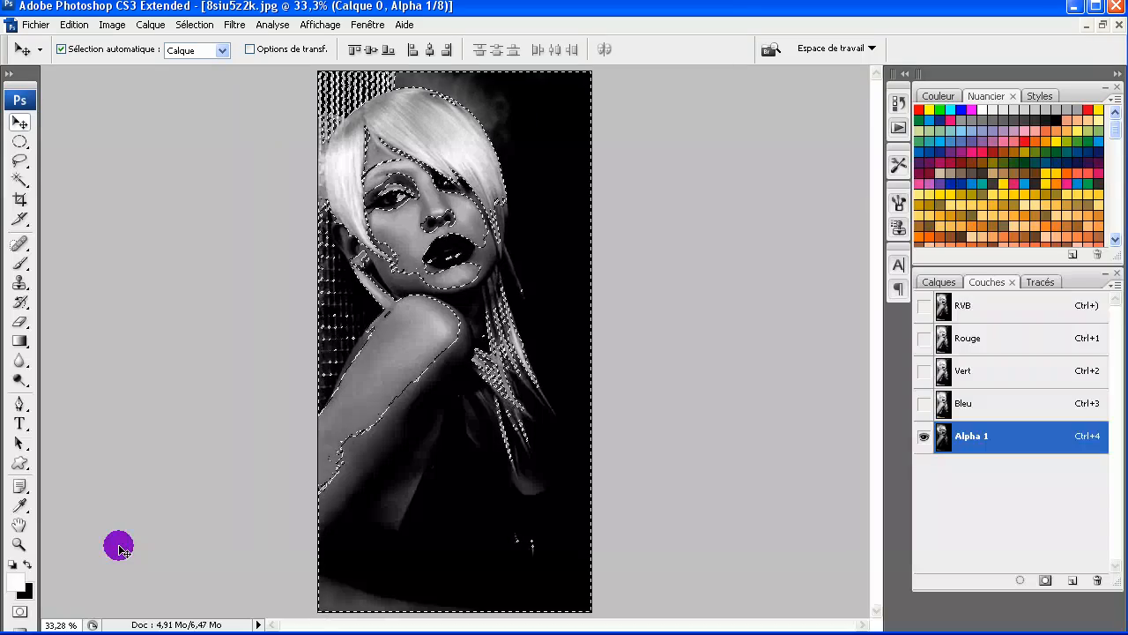
Step: Invert the selection again, fill it repeatedly with white in the alpha channel to brighten the light areas, and deselect
click(190, 27)
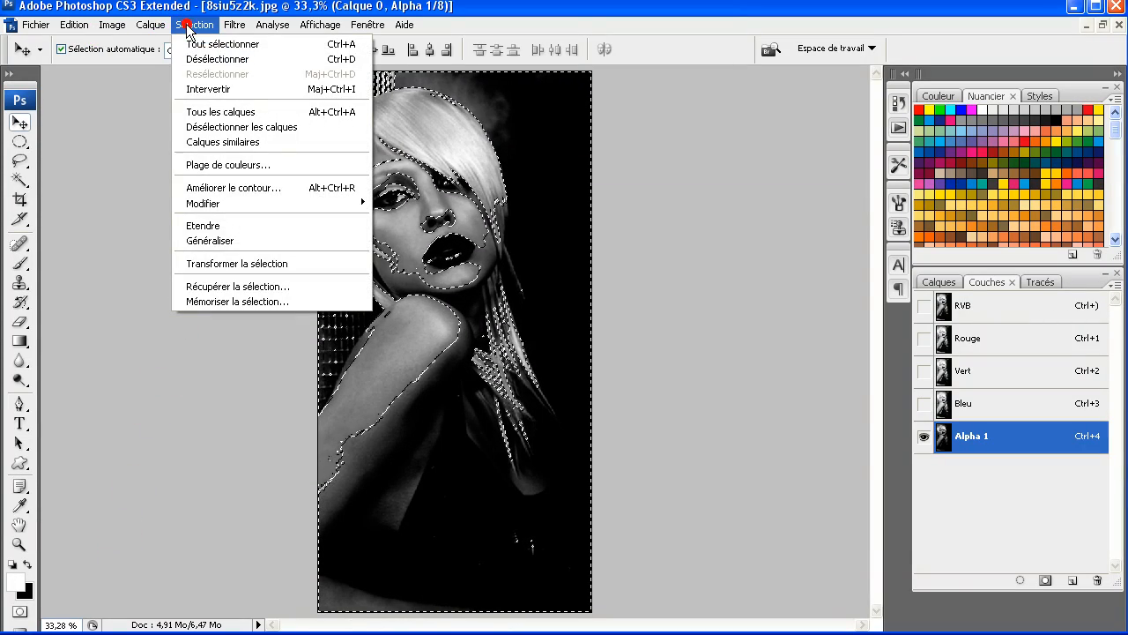
click(214, 89)
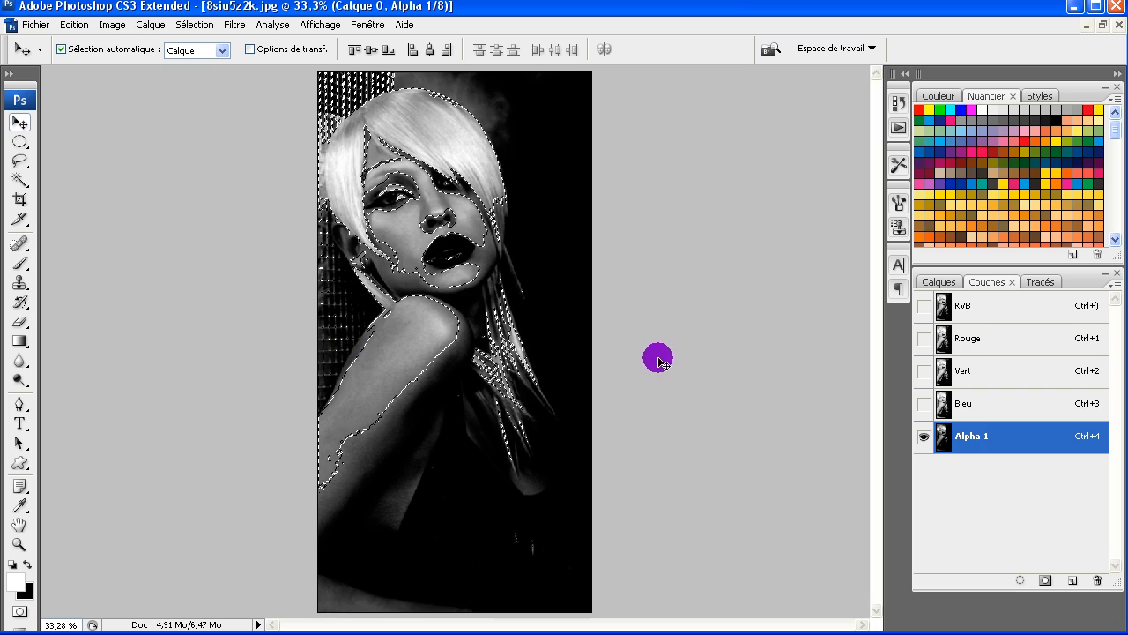
click(27, 564)
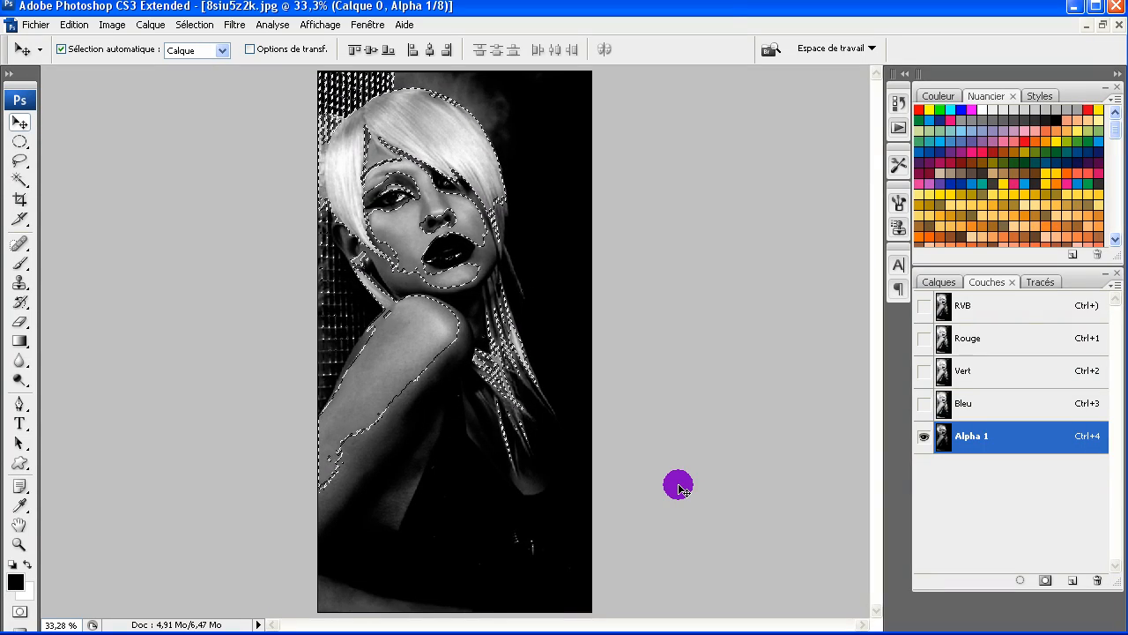
key(ctrl+shift+l)
key(ctrl+shift+l)
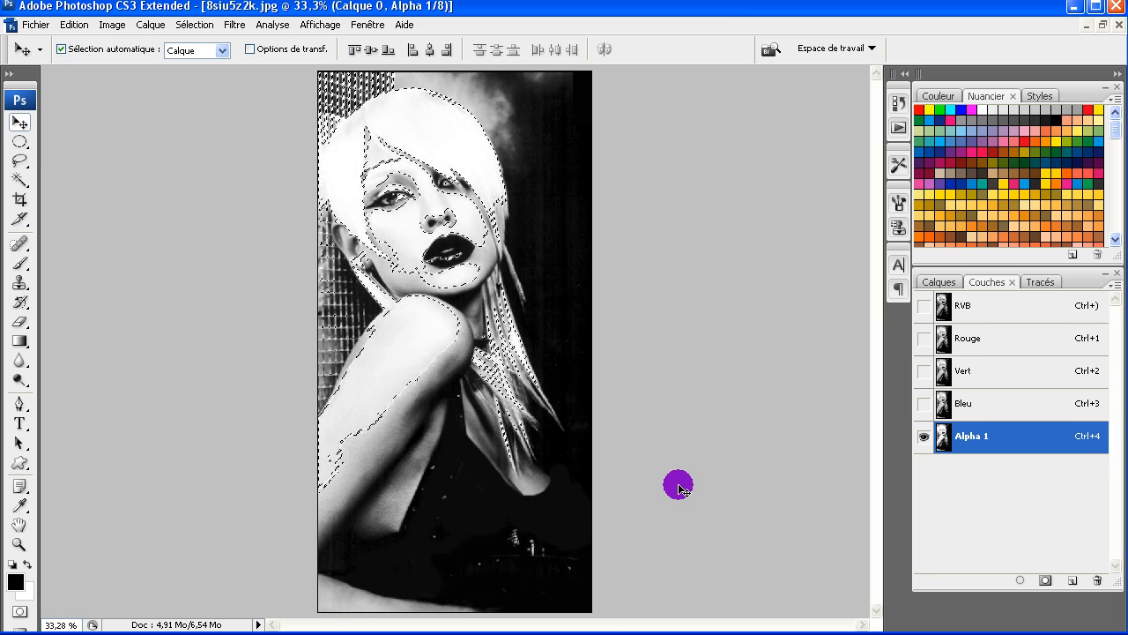
key(ctrl+shift+l)
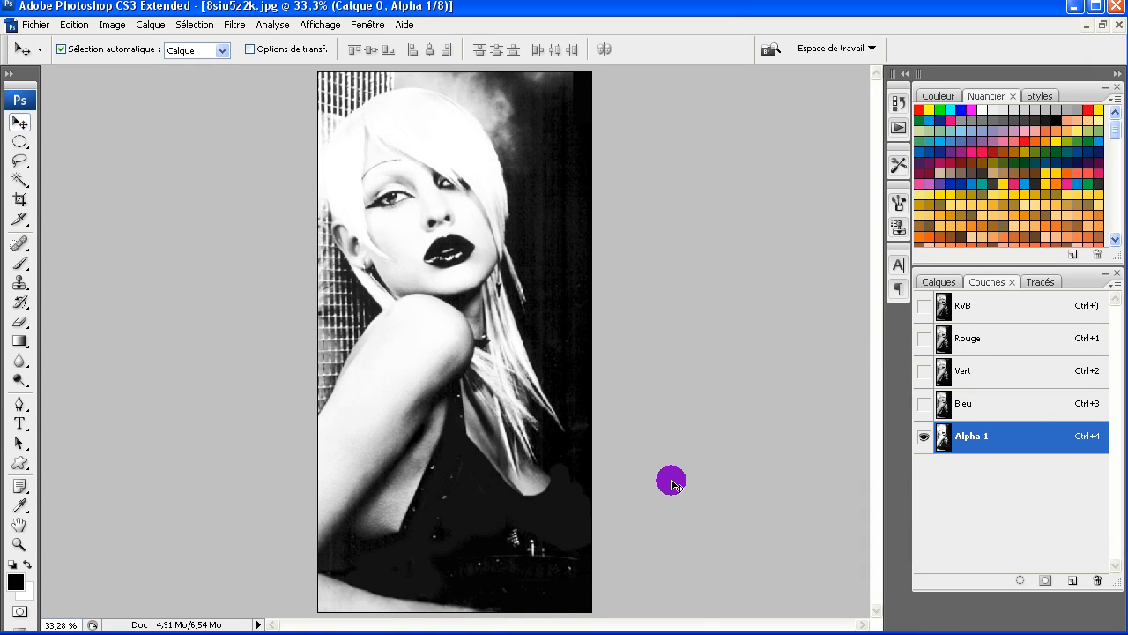
Step: Apply Levels to the alpha channel with a black input of 37 and a white input of 220
click(106, 26)
click(119, 65)
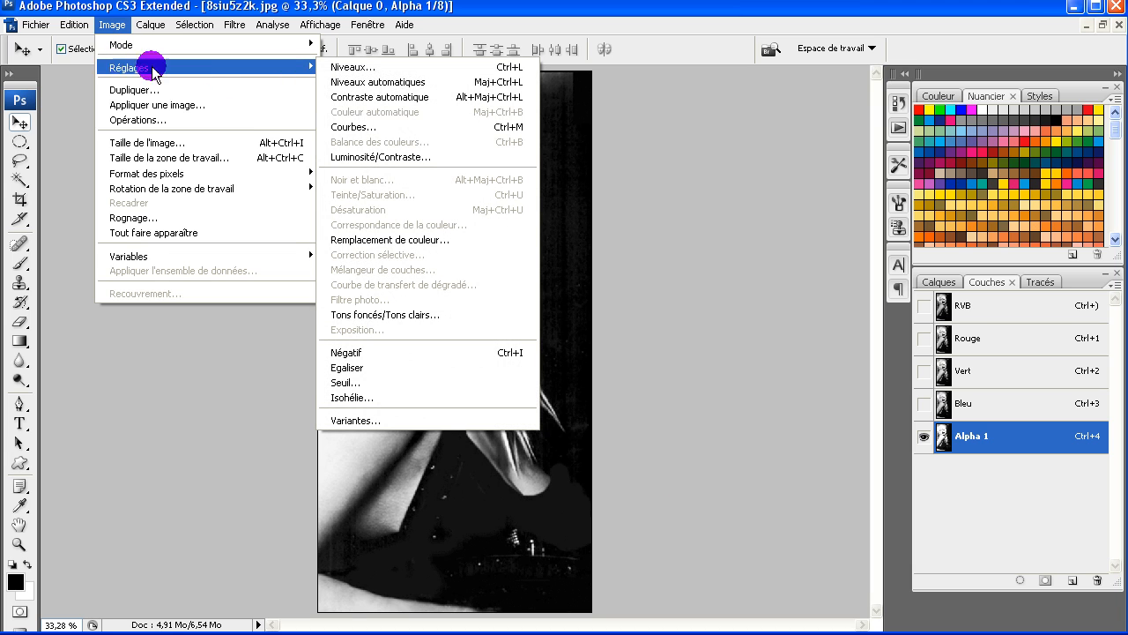
click(375, 69)
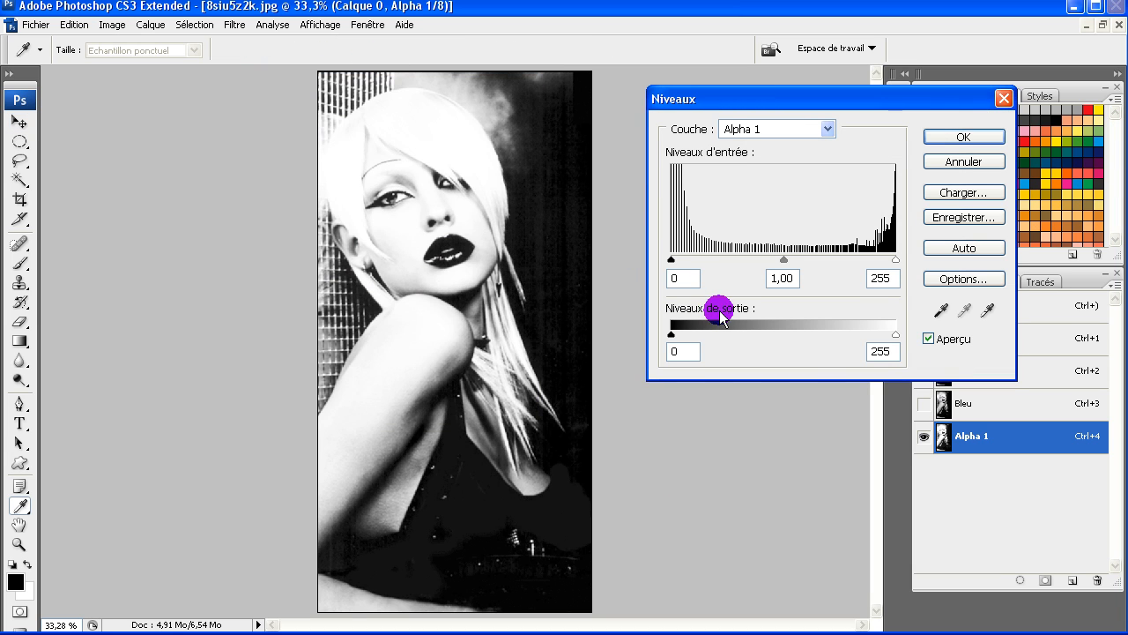
click(671, 262)
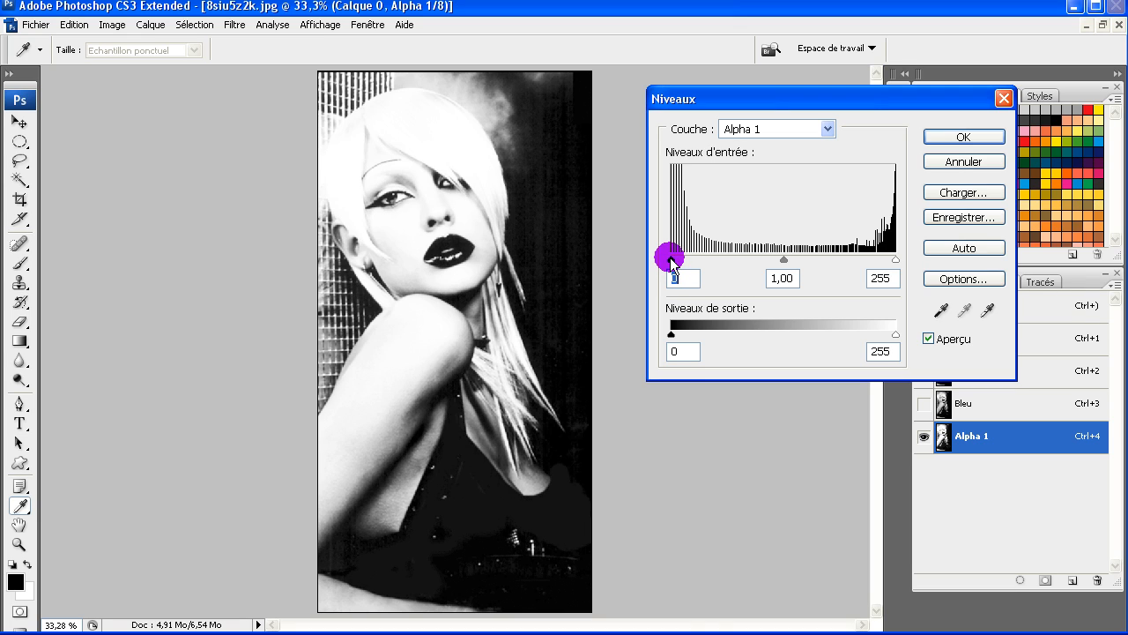
mouse_move(670, 258)
mouse_down()
mouse_move(710, 262)
mouse_move(701, 255)
mouse_up()
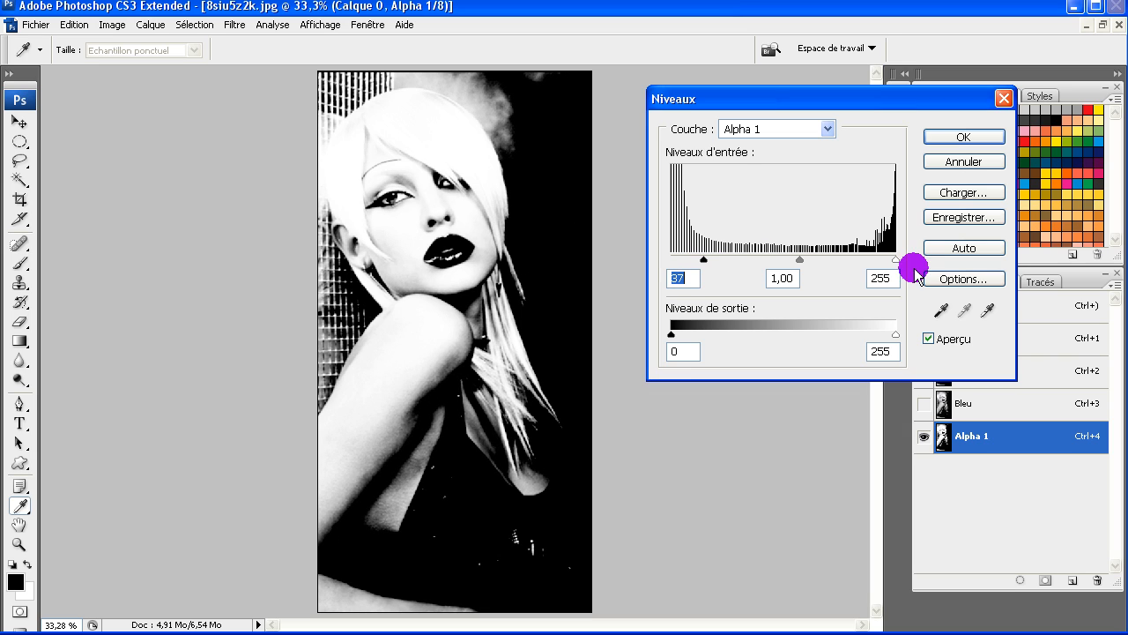
drag(895, 260, 865, 262)
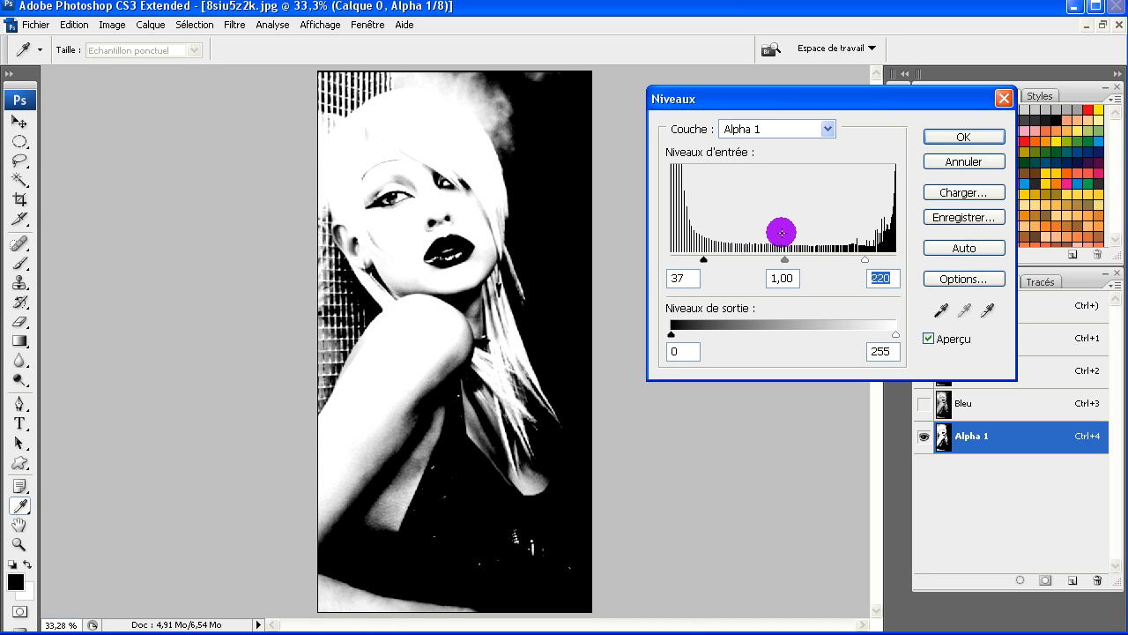
click(962, 141)
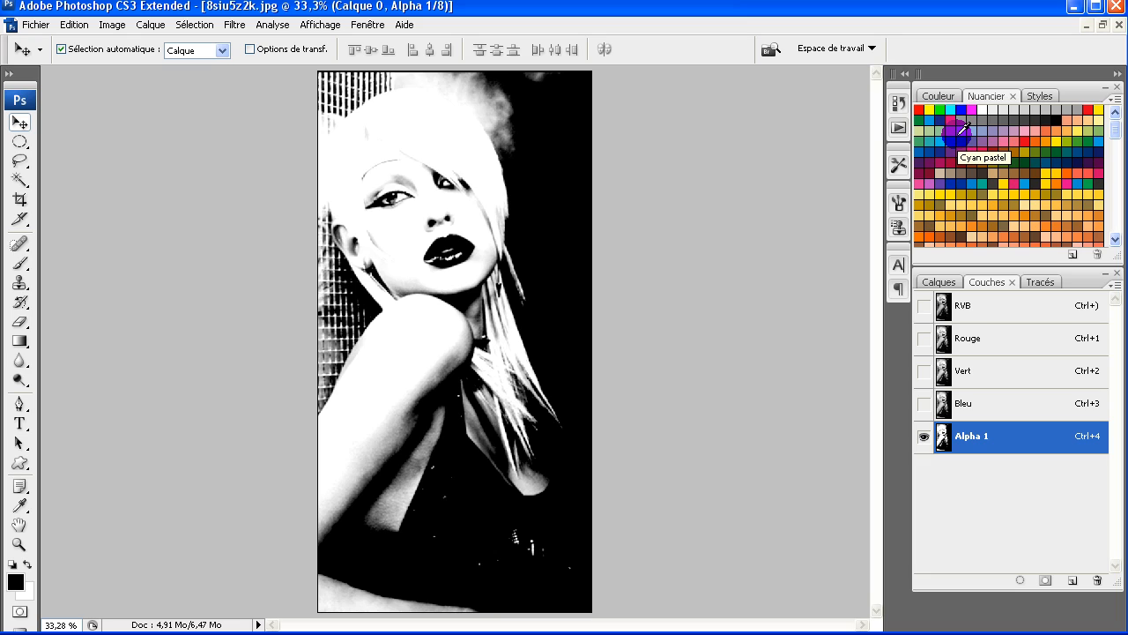
Step: Paint white over the dark hair, dress and background areas of the alpha channel with a soft 195 px brush, and invert the channel
click(29, 566)
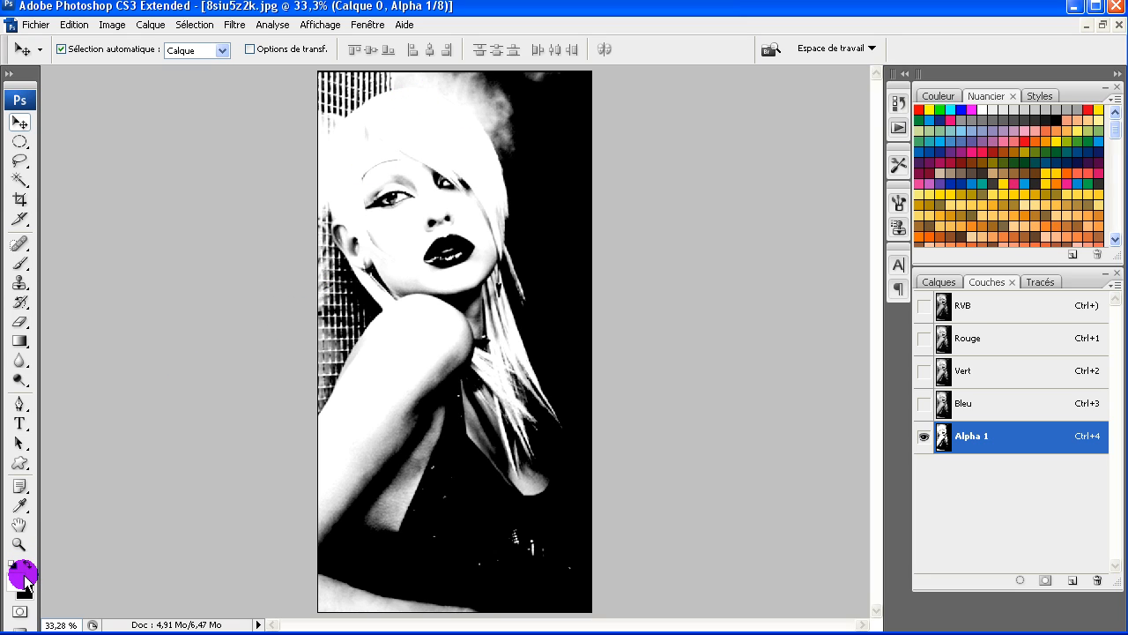
click(18, 270)
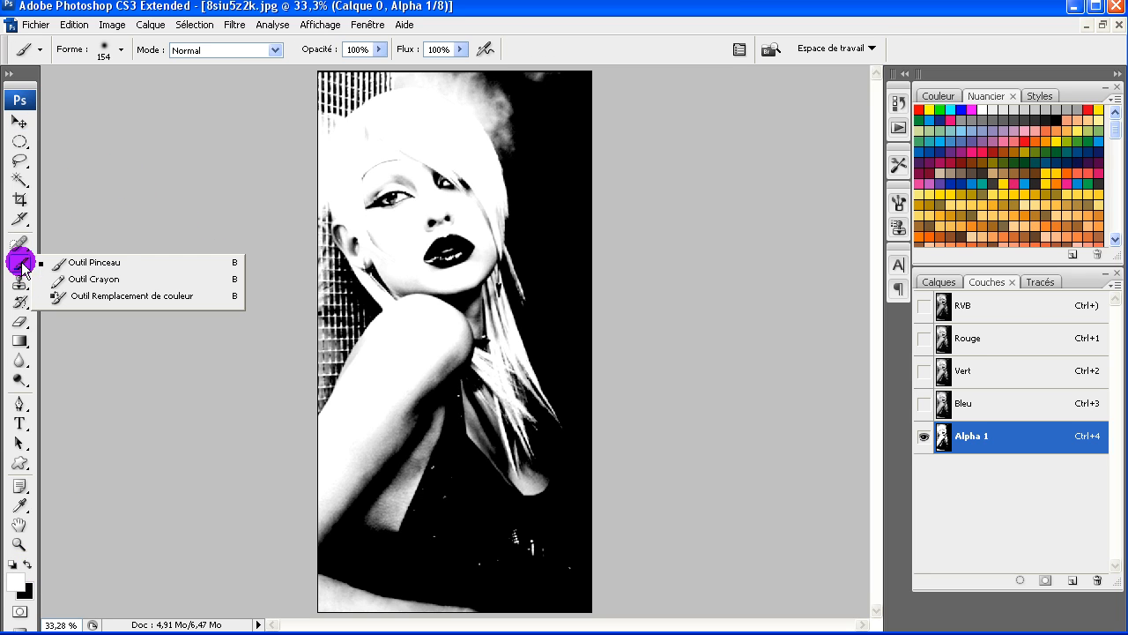
drag(22, 269, 111, 262)
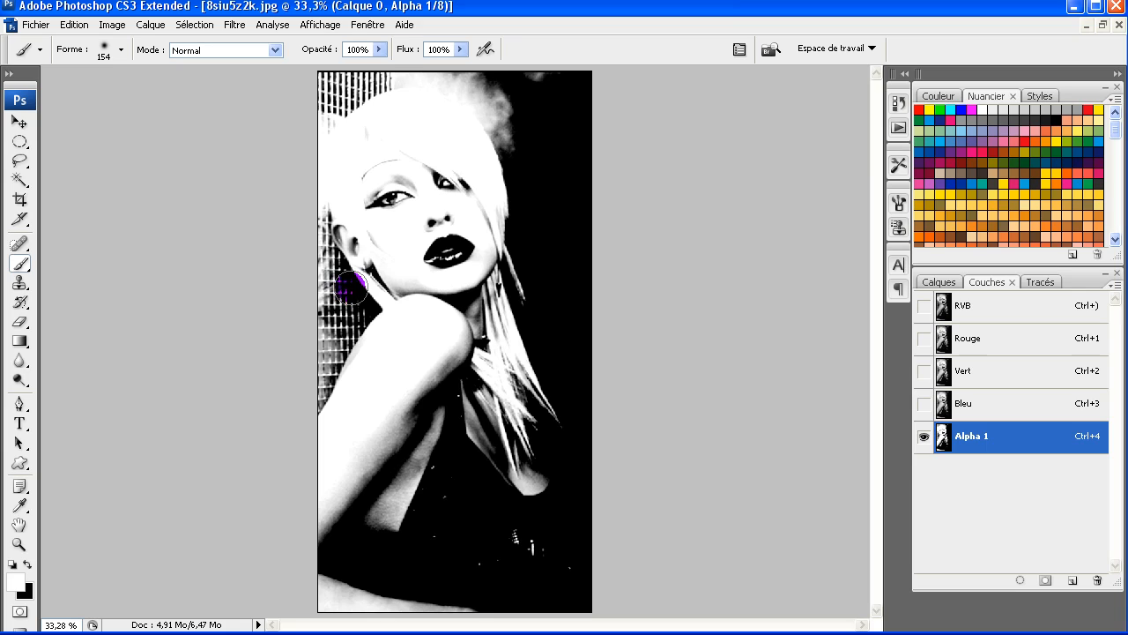
right_click(440, 292)
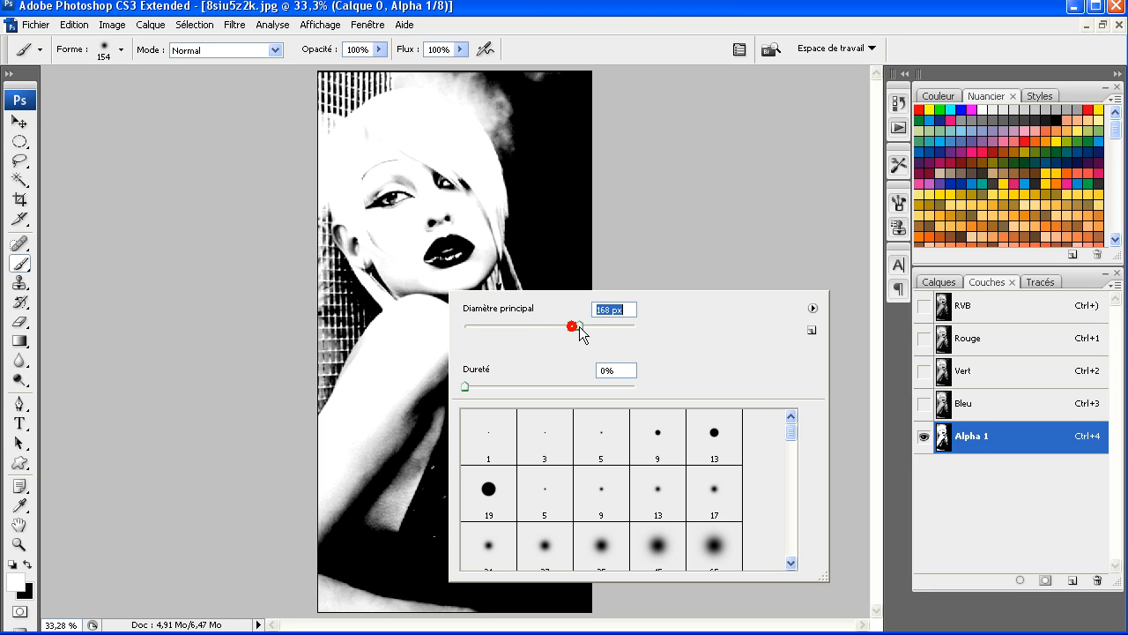
mouse_move(584, 330)
mouse_down()
mouse_move(501, 219)
mouse_move(496, 192)
mouse_move(589, 333)
mouse_up()
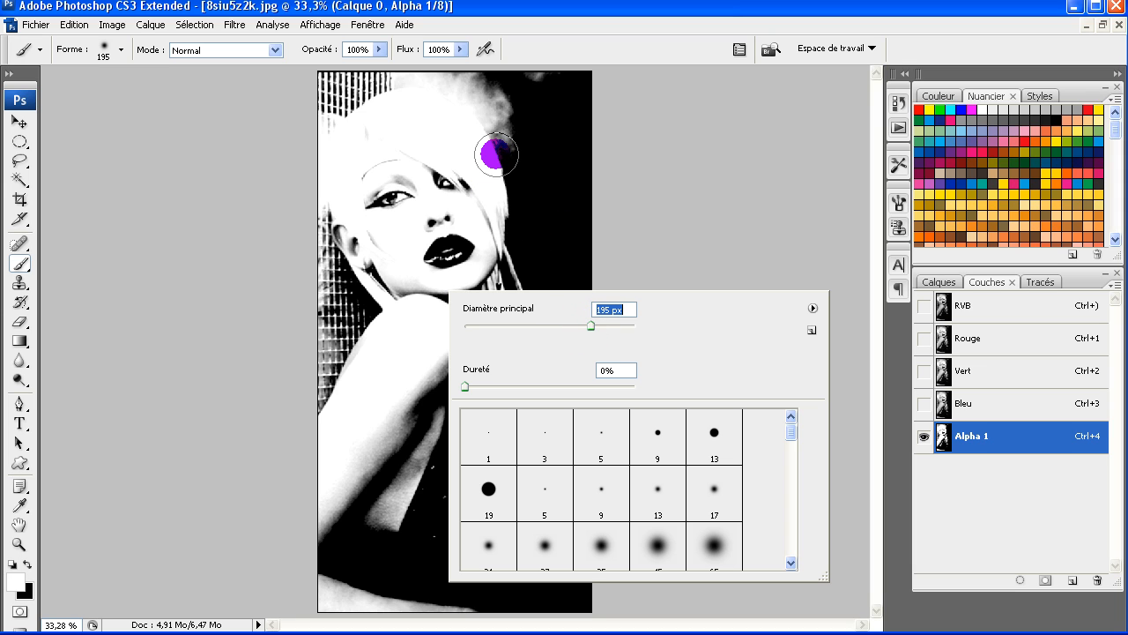
click(635, 46)
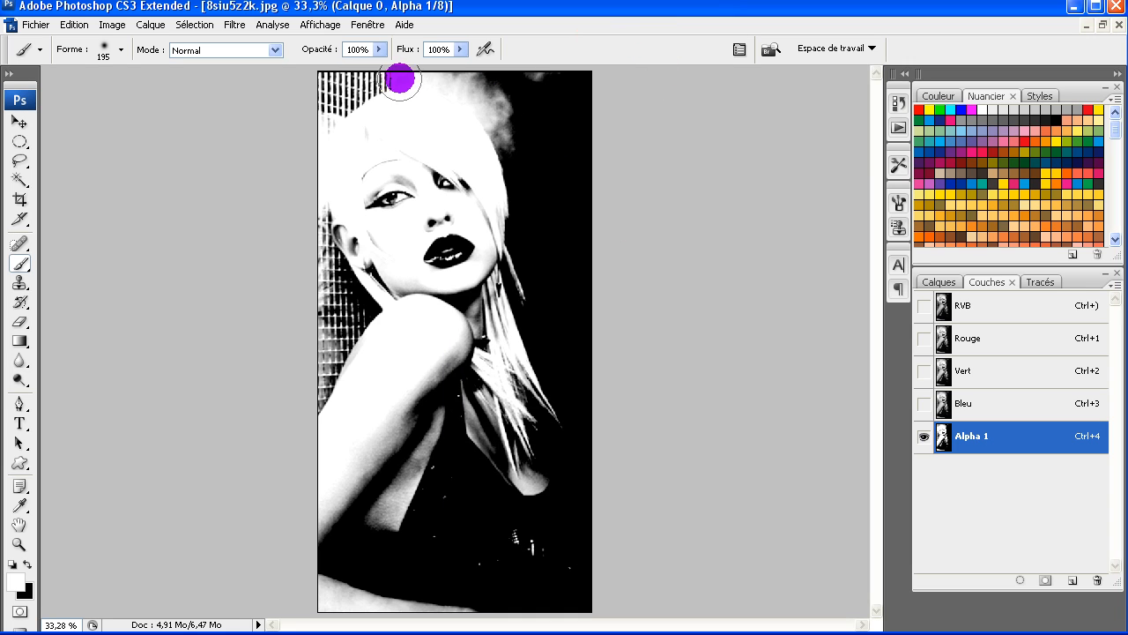
mouse_move(399, 81)
mouse_down()
mouse_move(573, 87)
mouse_move(566, 122)
mouse_move(492, 100)
mouse_move(549, 257)
mouse_move(550, 210)
mouse_move(596, 169)
mouse_move(568, 97)
mouse_move(535, 209)
mouse_move(500, 198)
mouse_move(527, 247)
mouse_move(522, 270)
mouse_move(519, 258)
mouse_move(551, 246)
mouse_move(572, 381)
mouse_move(544, 343)
mouse_move(518, 265)
mouse_move(520, 307)
mouse_move(564, 379)
mouse_move(551, 371)
mouse_move(542, 340)
mouse_move(596, 412)
mouse_move(583, 433)
mouse_move(602, 504)
mouse_move(595, 558)
mouse_move(574, 554)
mouse_move(557, 534)
mouse_move(564, 546)
mouse_move(541, 366)
mouse_move(588, 544)
mouse_move(535, 511)
mouse_move(567, 593)
mouse_move(532, 510)
mouse_move(536, 533)
mouse_move(461, 471)
mouse_move(470, 478)
mouse_move(472, 465)
mouse_move(485, 479)
mouse_move(458, 467)
mouse_move(483, 529)
mouse_move(472, 538)
mouse_move(417, 476)
mouse_move(451, 533)
mouse_move(442, 445)
mouse_move(390, 524)
mouse_move(396, 502)
mouse_move(356, 541)
mouse_move(373, 594)
mouse_move(506, 619)
mouse_move(386, 559)
mouse_move(443, 528)
mouse_move(520, 564)
mouse_move(498, 483)
mouse_move(534, 485)
mouse_move(477, 421)
mouse_move(456, 356)
mouse_move(483, 378)
mouse_move(367, 479)
mouse_move(326, 535)
mouse_move(340, 515)
mouse_move(347, 531)
mouse_move(518, 450)
mouse_move(521, 396)
mouse_move(508, 534)
mouse_move(444, 591)
mouse_move(352, 586)
mouse_move(559, 581)
mouse_move(680, 550)
mouse_move(514, 554)
mouse_move(685, 395)
mouse_up()
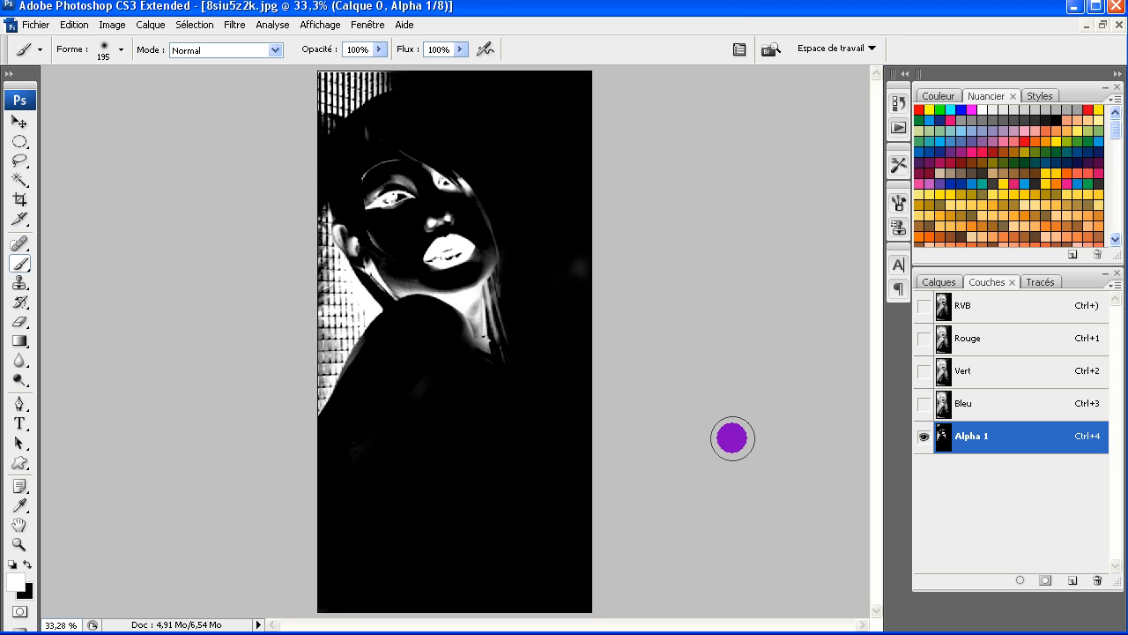
Step: Return to the RGB composite, add a new layer above the portrait and fill it with white
click(998, 305)
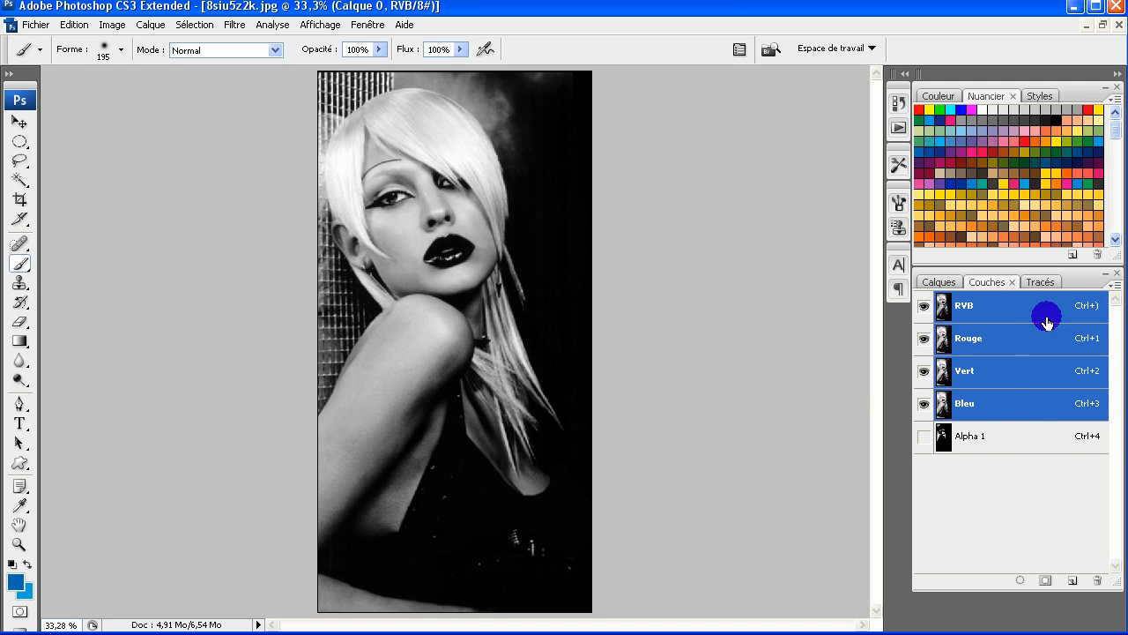
click(937, 283)
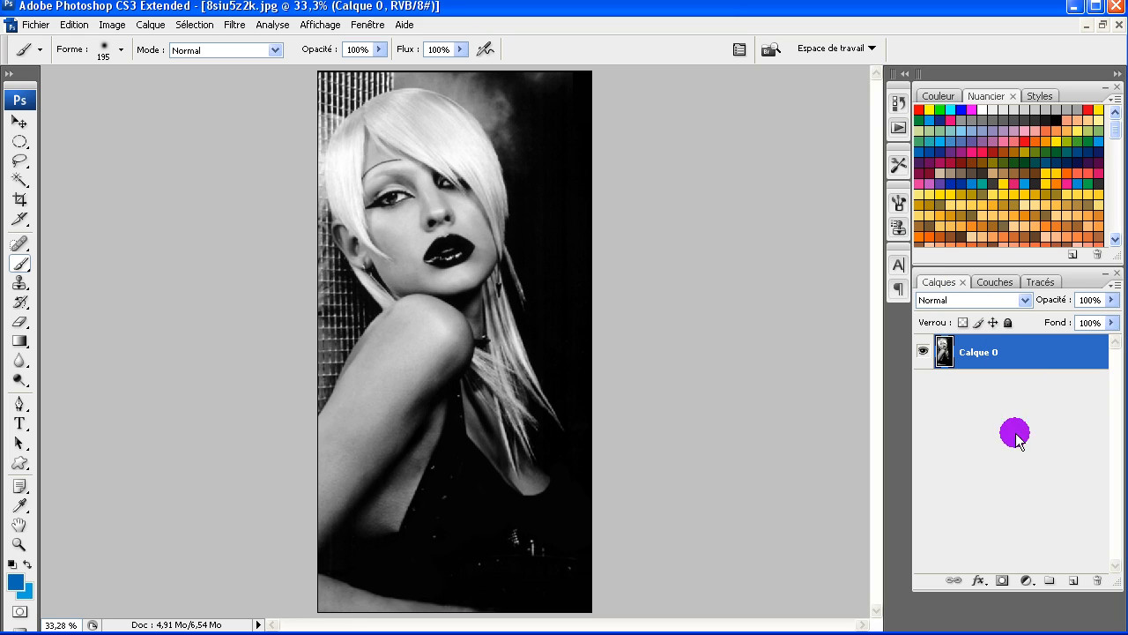
click(1074, 582)
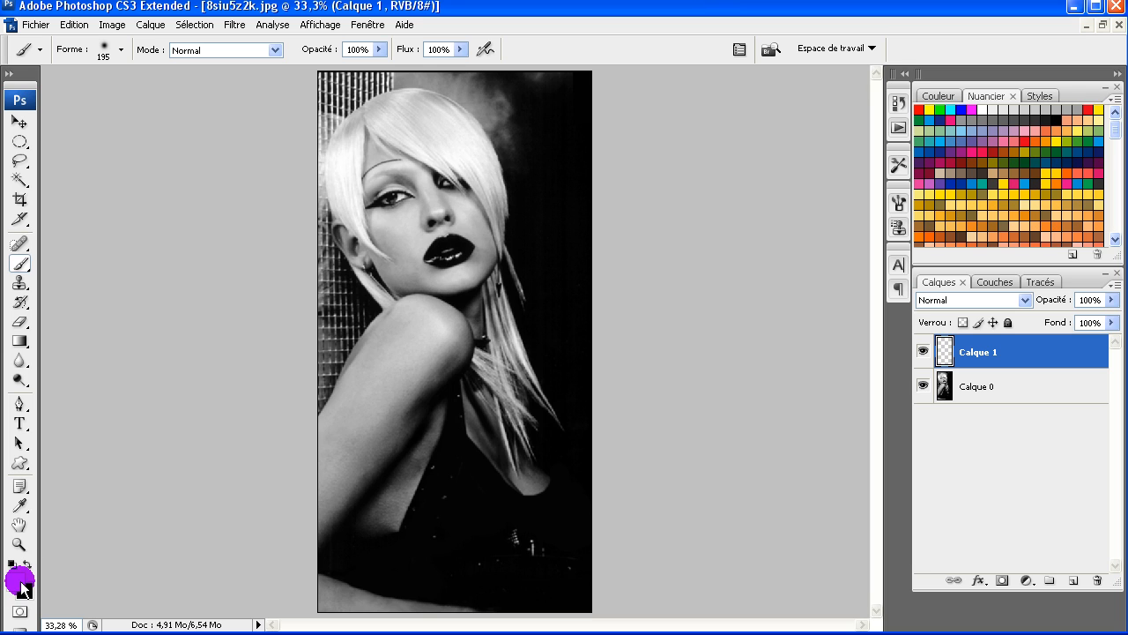
click(20, 342)
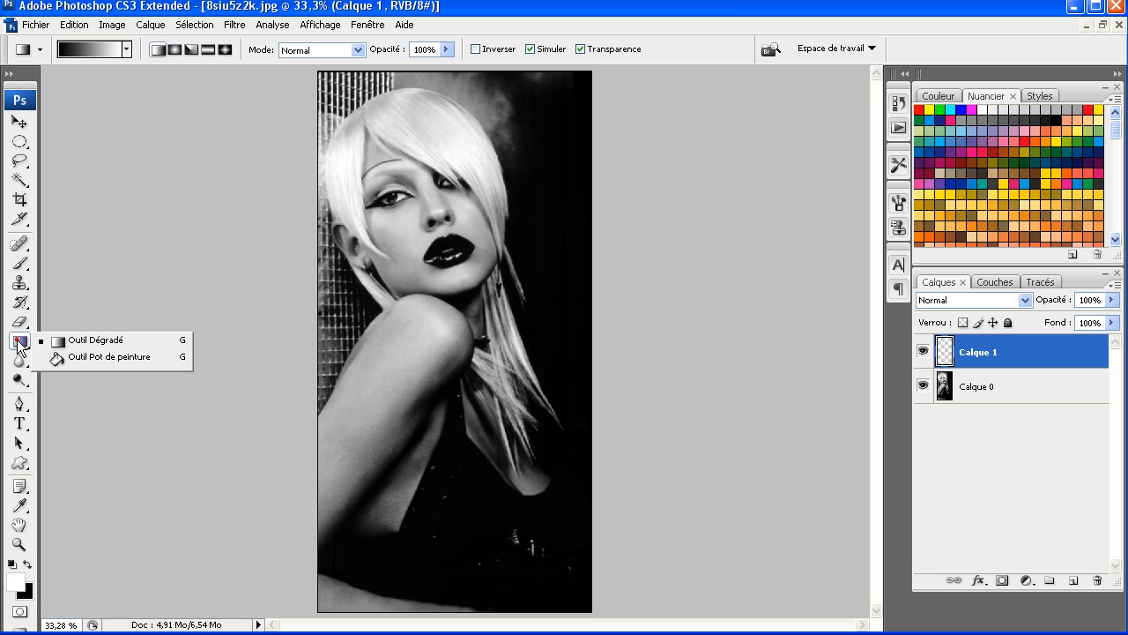
click(99, 357)
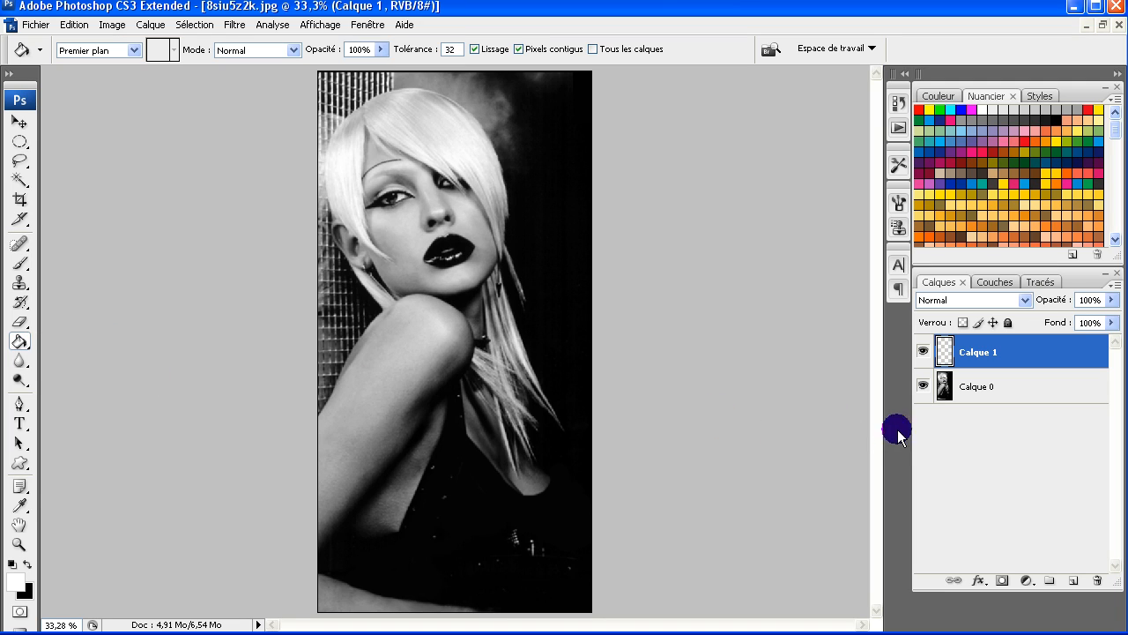
click(432, 354)
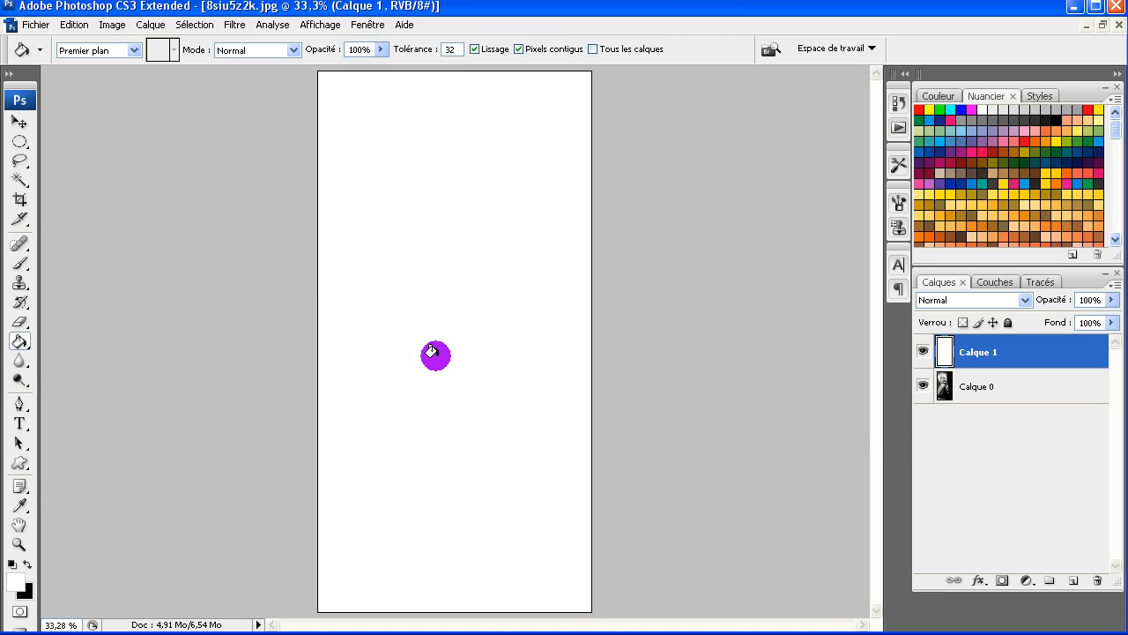
Step: Add another new layer and load the Alpha 1 channel as a new selection
click(1073, 580)
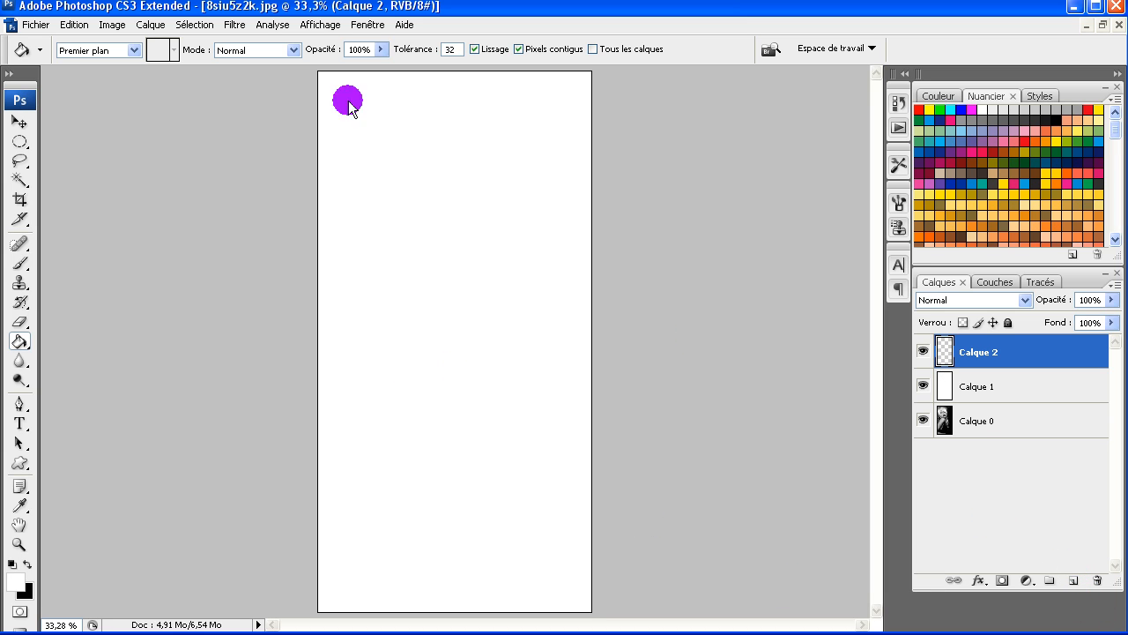
click(195, 28)
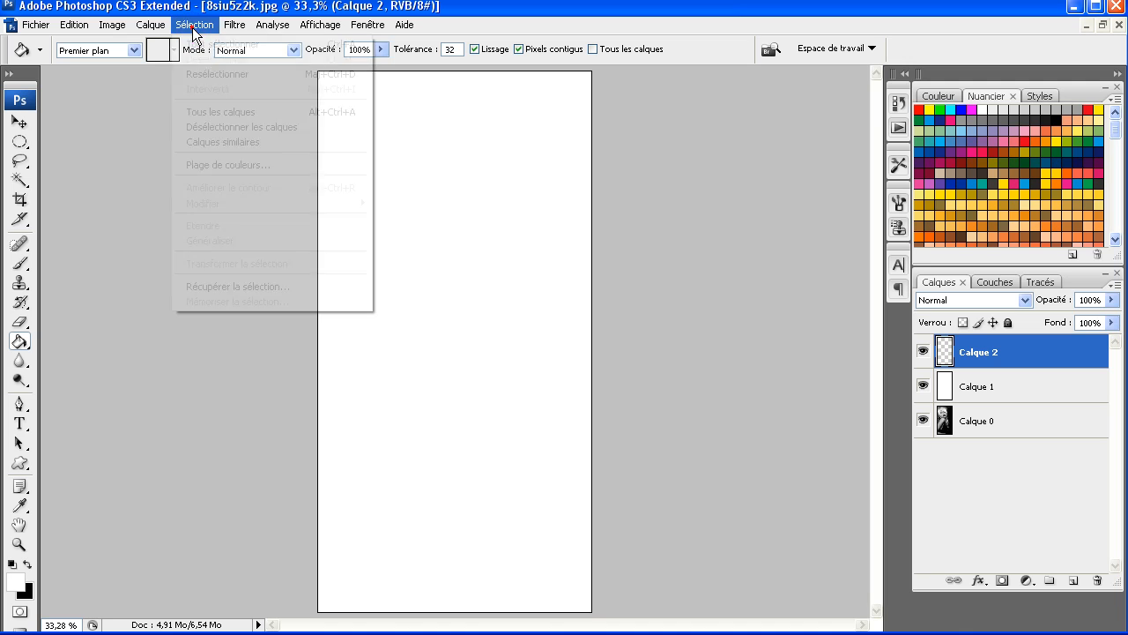
click(251, 287)
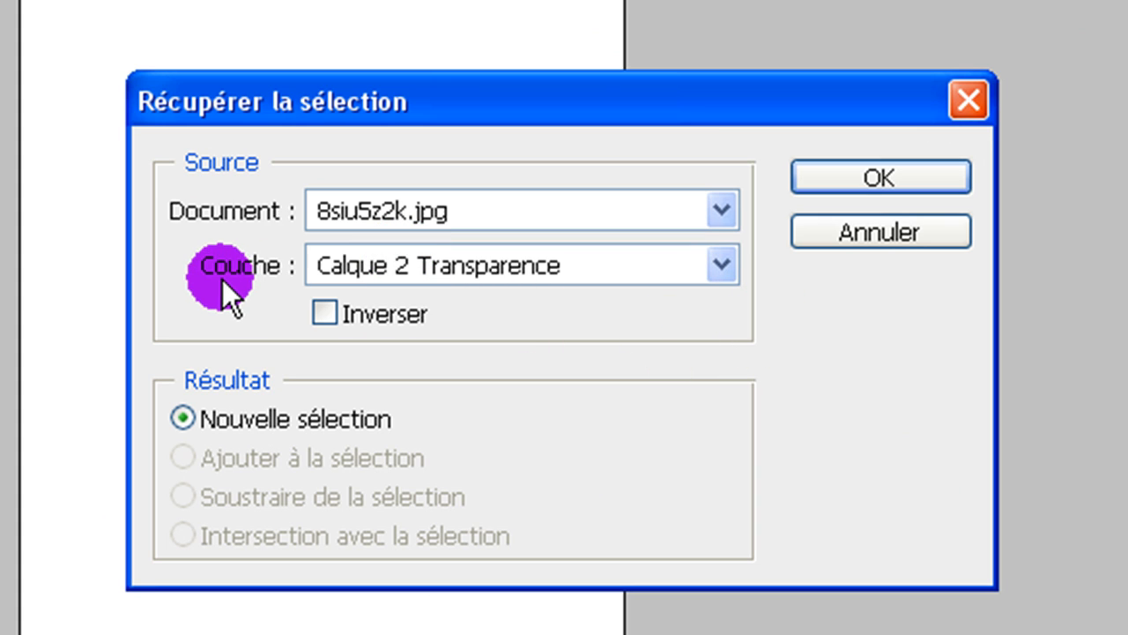
click(719, 263)
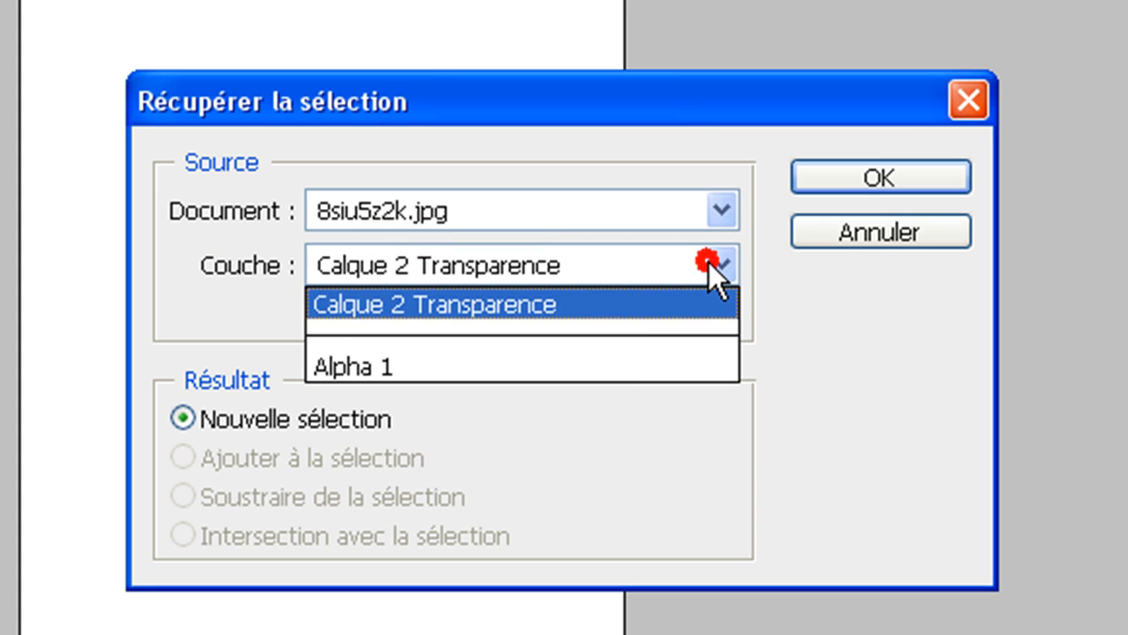
click(617, 355)
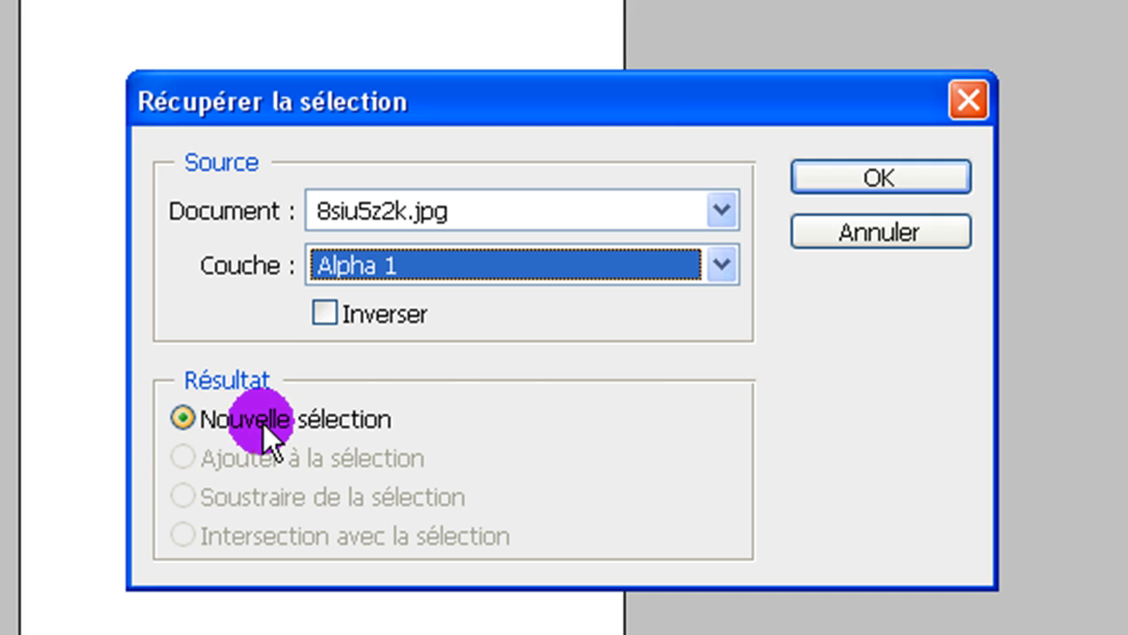
click(862, 178)
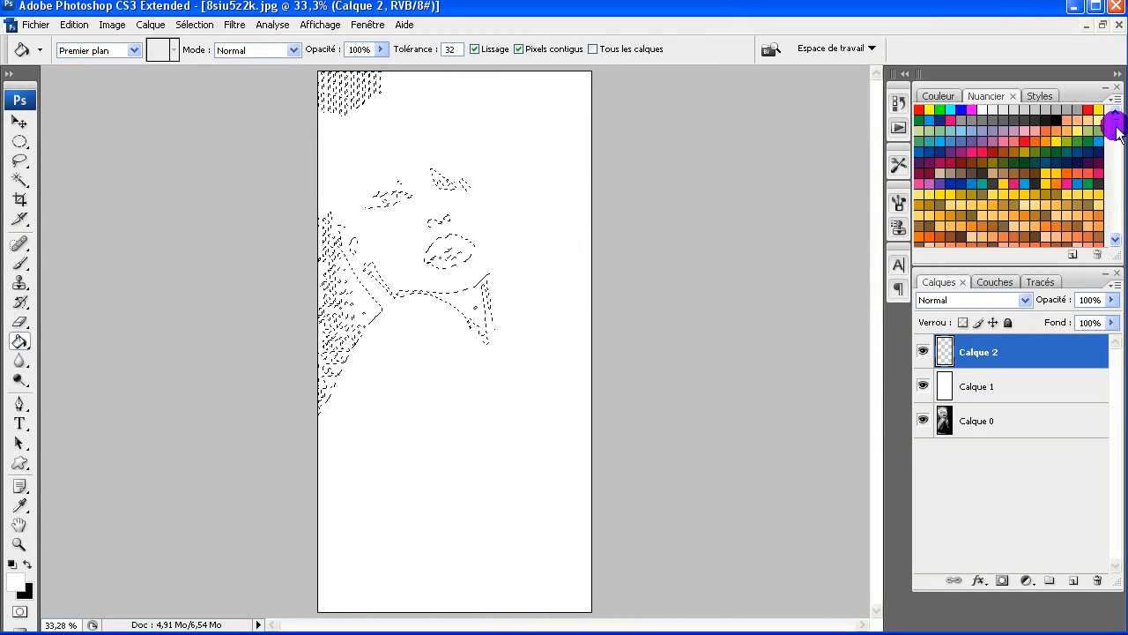
Step: Choose a medium blue swatch, fill the loaded selection with it on the new layer using the Paint Bucket, and deselect
mouse_move(1116, 137)
mouse_down()
mouse_move(1115, 202)
mouse_move(1118, 122)
mouse_up()
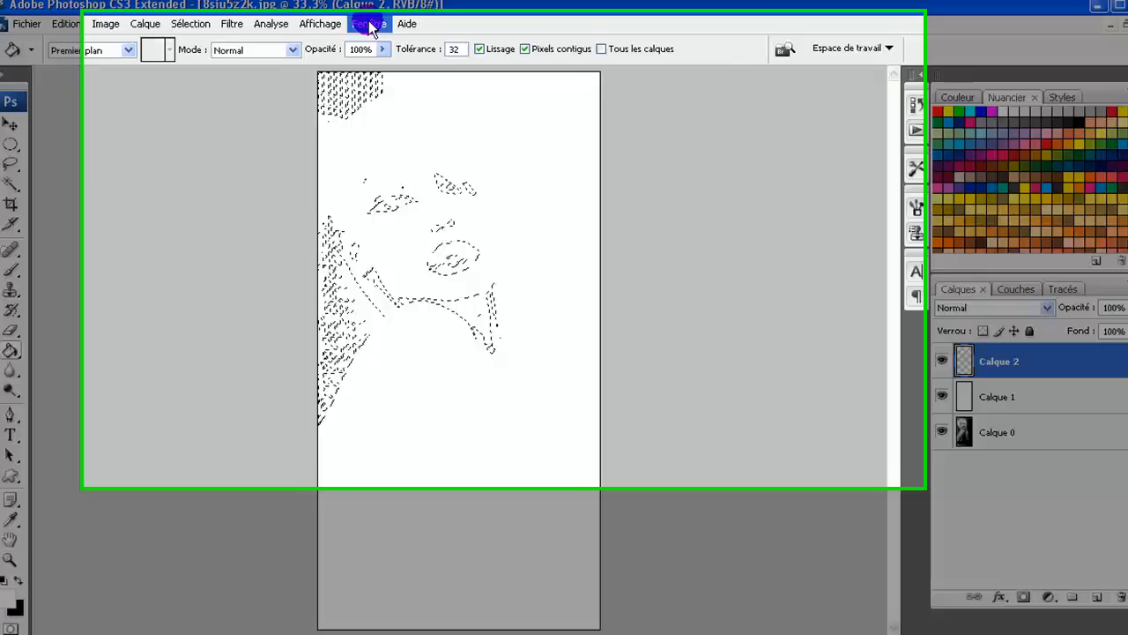
click(369, 24)
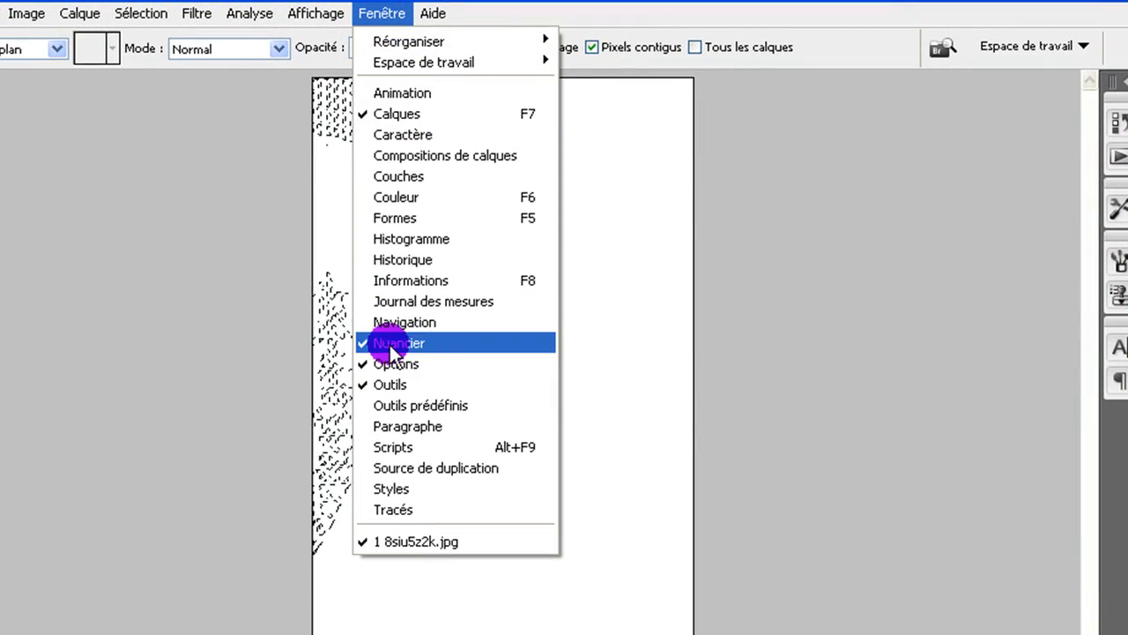
click(705, 4)
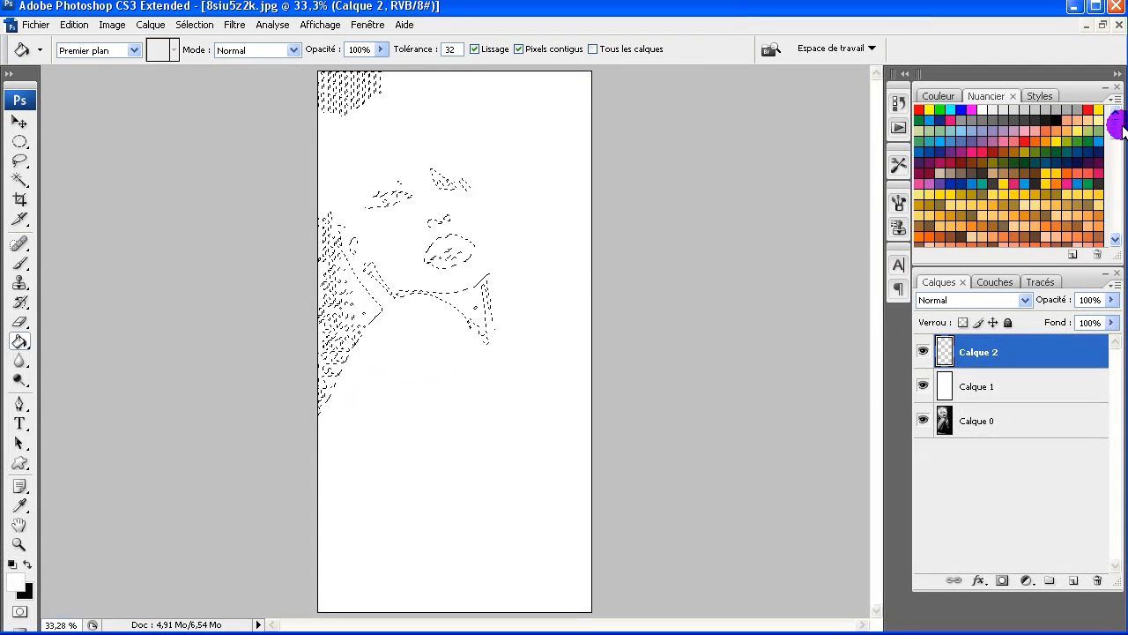
drag(1122, 128, 1121, 132)
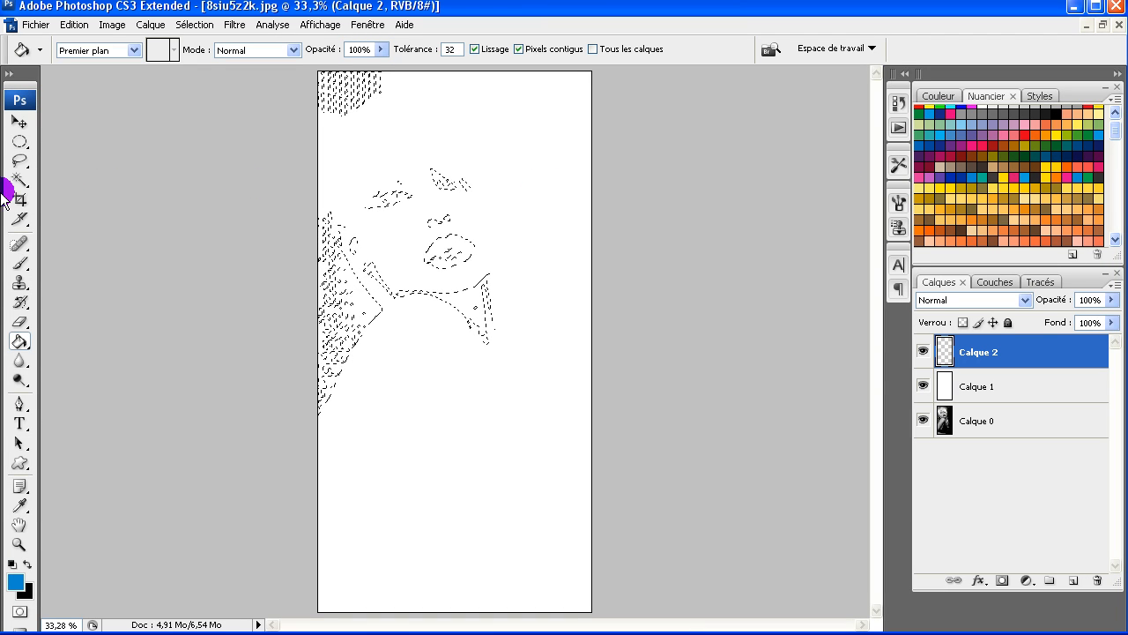
right_click(18, 342)
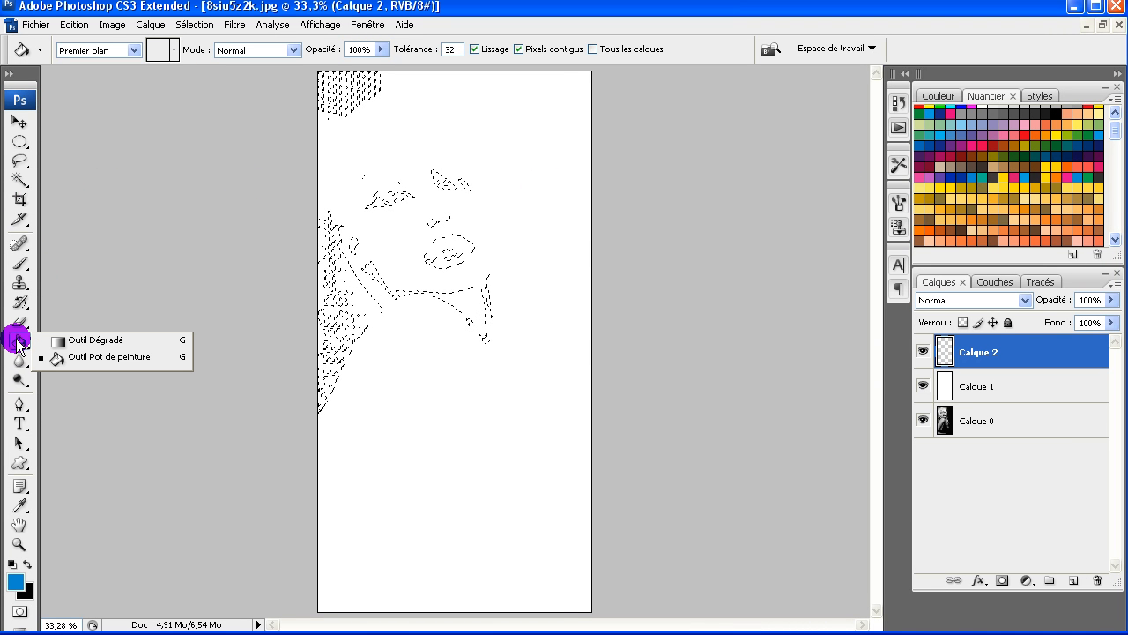
click(104, 353)
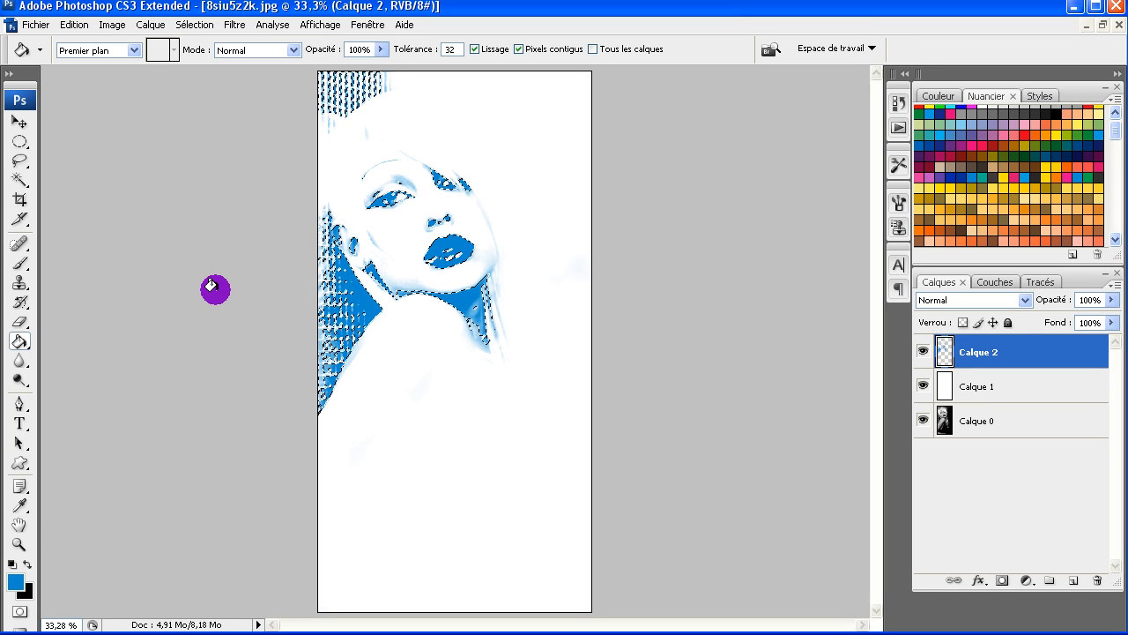
click(20, 122)
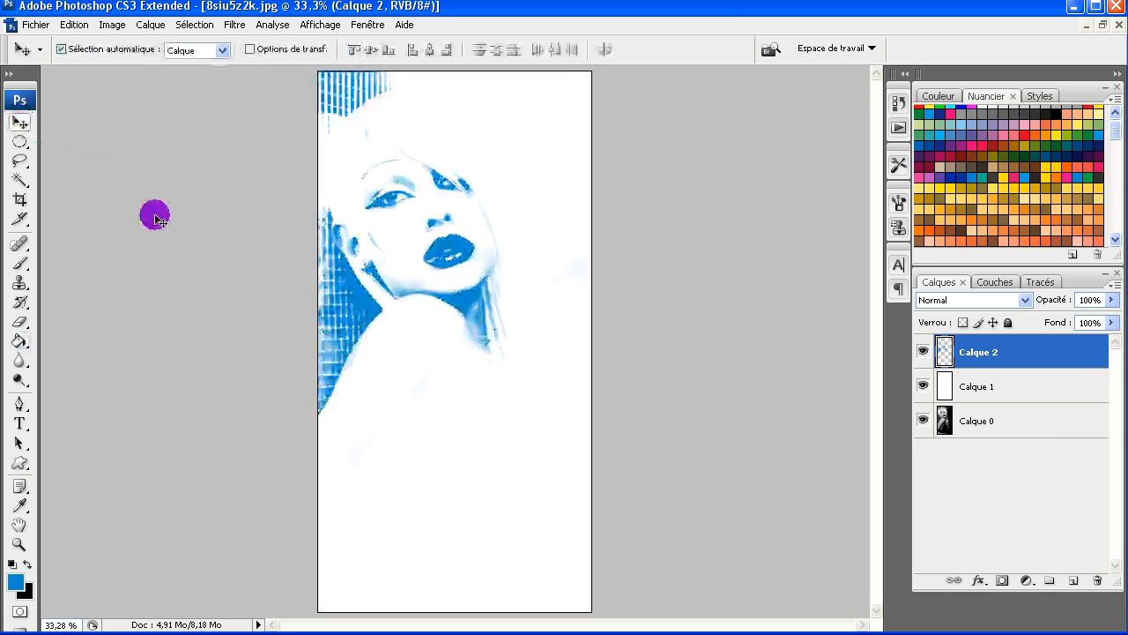
key(ctrl+d)
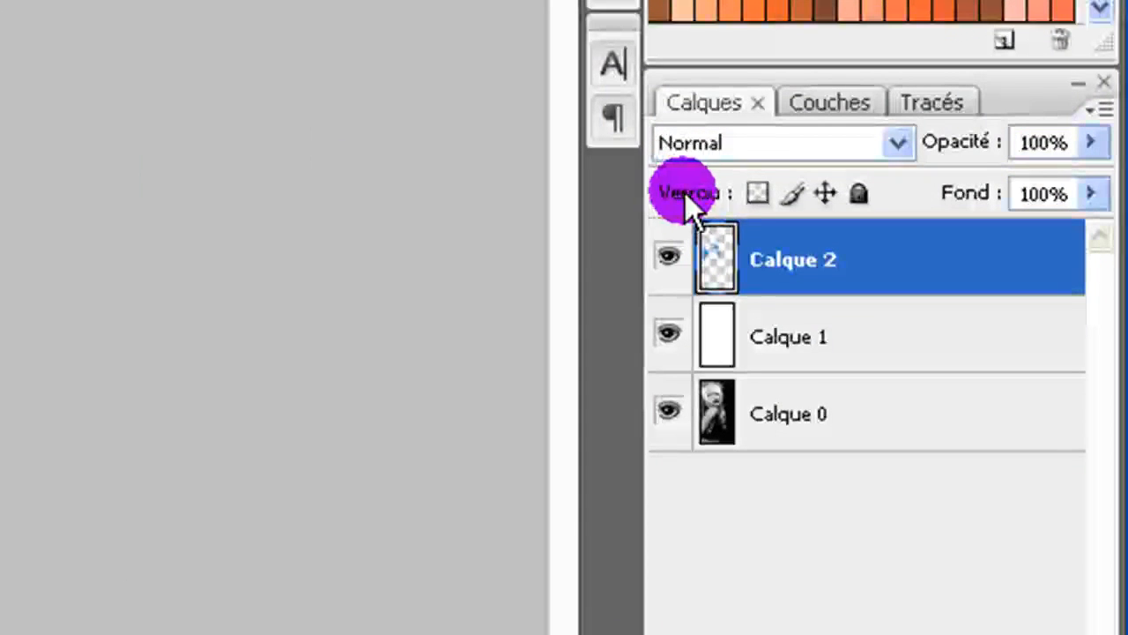
Step: Lock the transparent pixels of the blue portrait layer and set the gradient type to Bruit (noise) for the Gradient tool
click(756, 193)
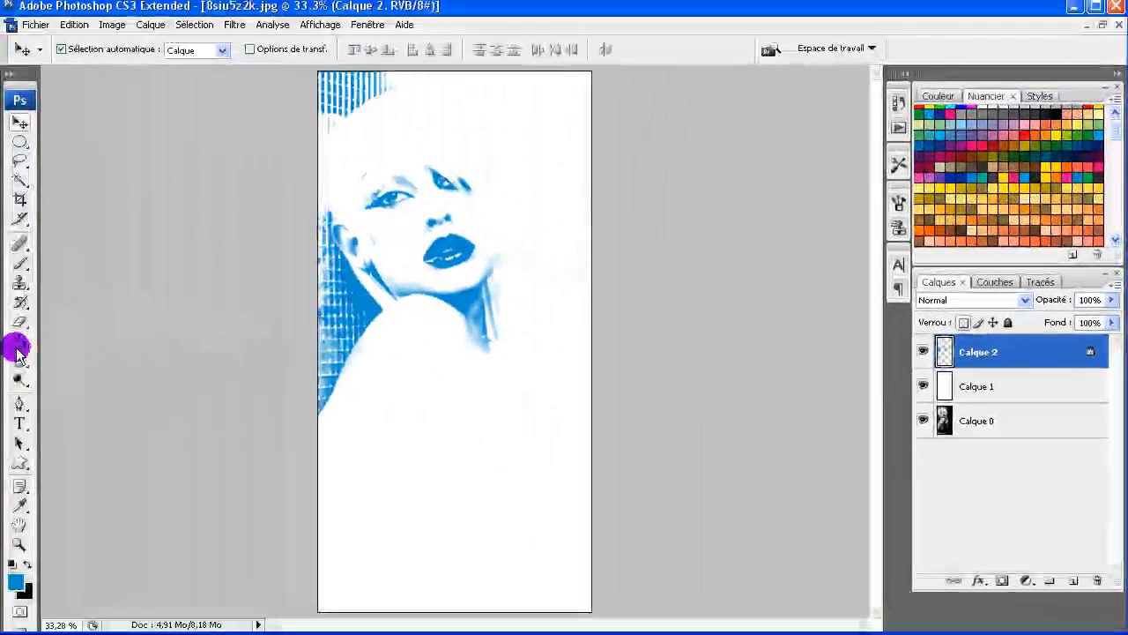
drag(18, 351, 91, 343)
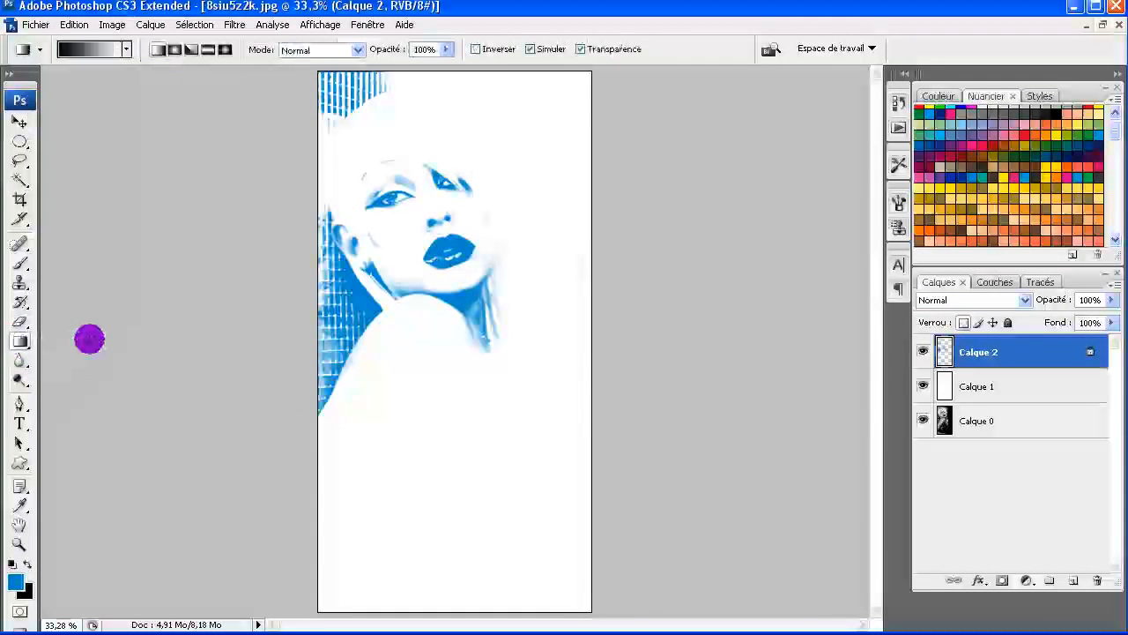
click(89, 47)
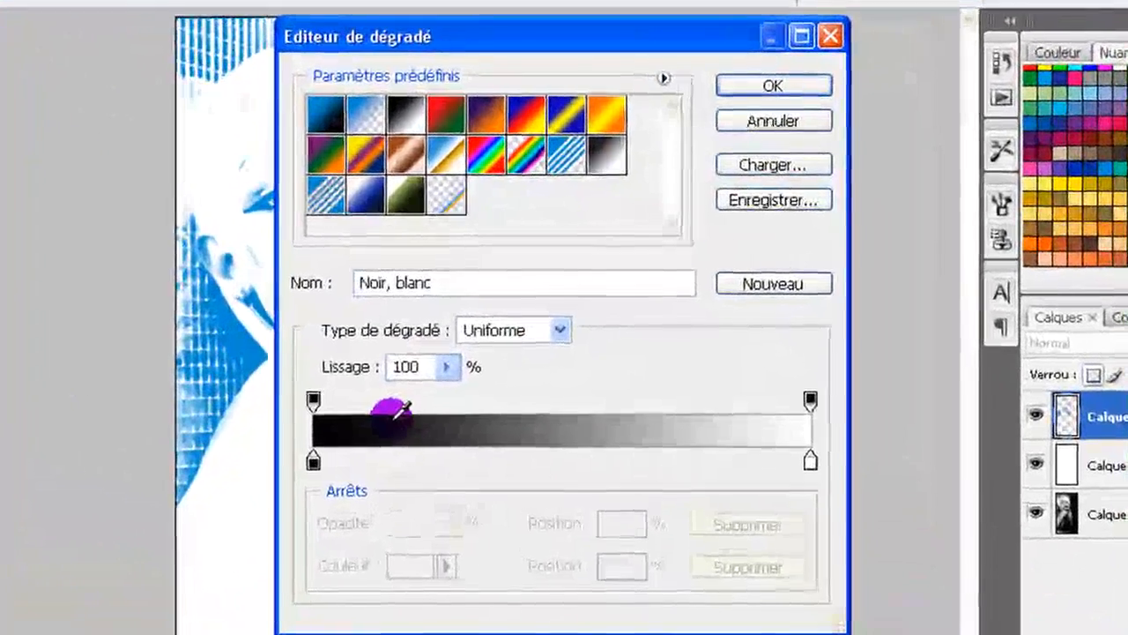
click(562, 331)
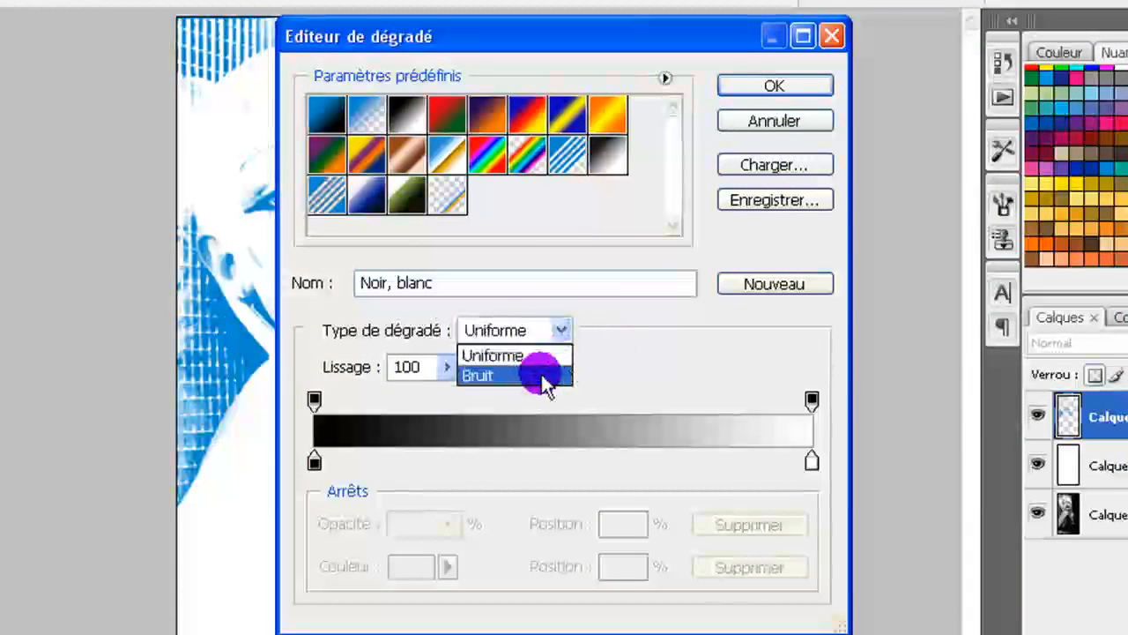
click(541, 373)
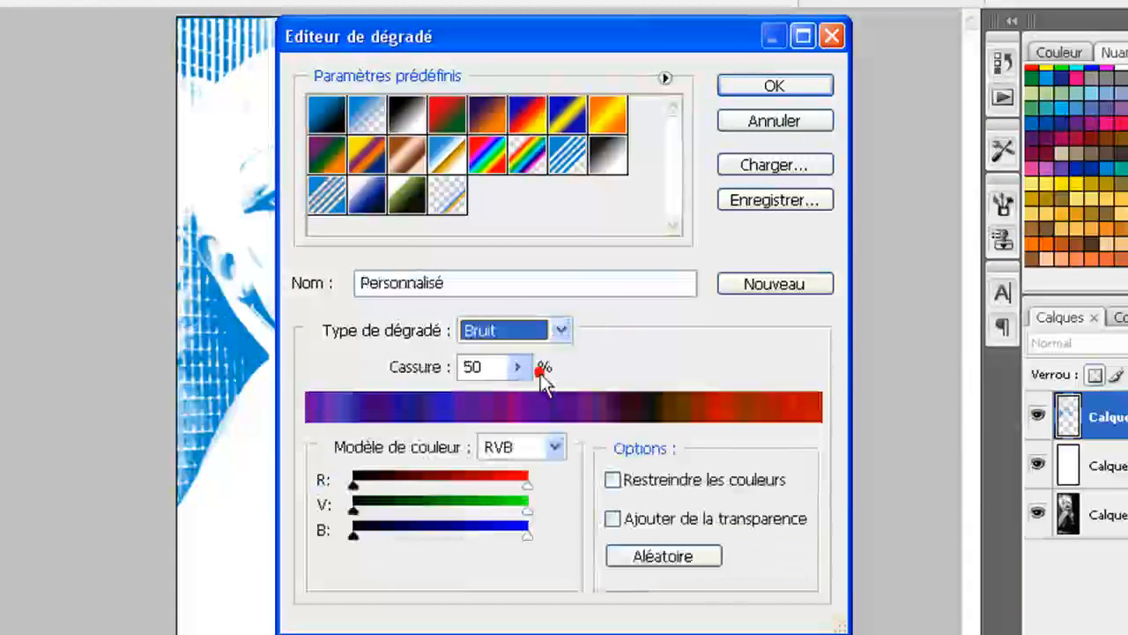
Step: Randomise the noise gradient's colours until they form a blue-green mix, and accept the gradient
click(676, 555)
click(674, 555)
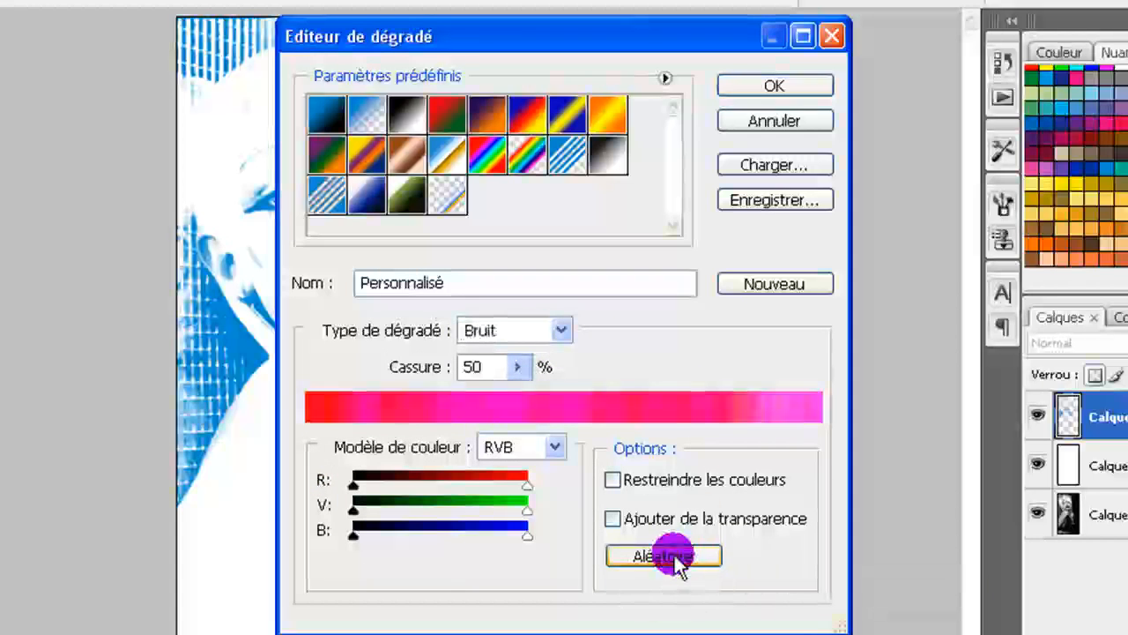
click(674, 555)
click(674, 555)
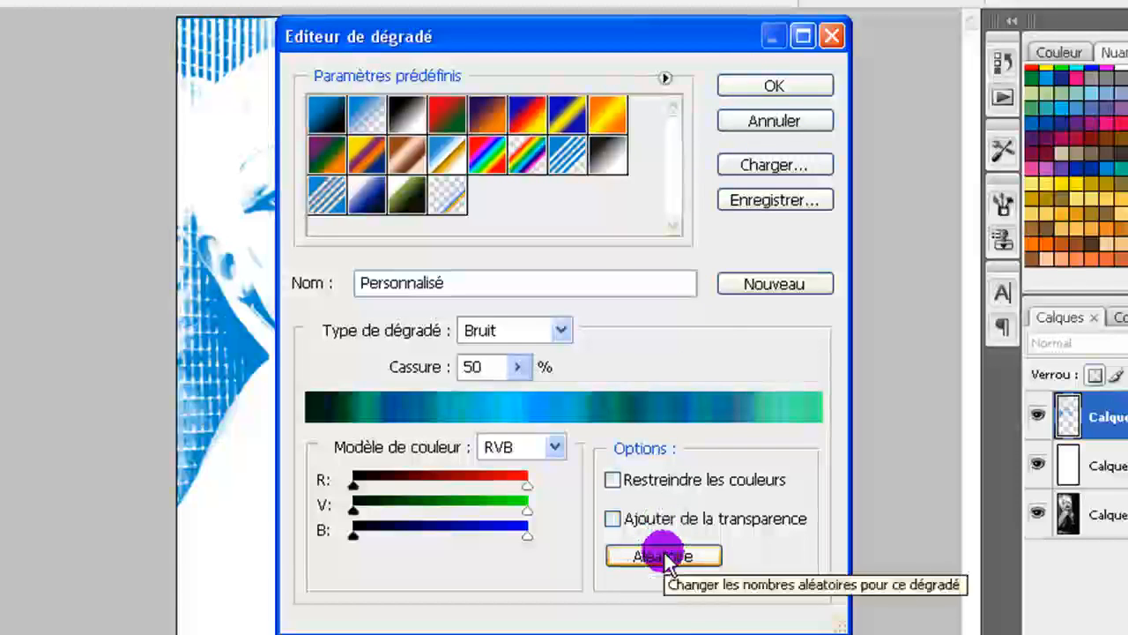
click(772, 88)
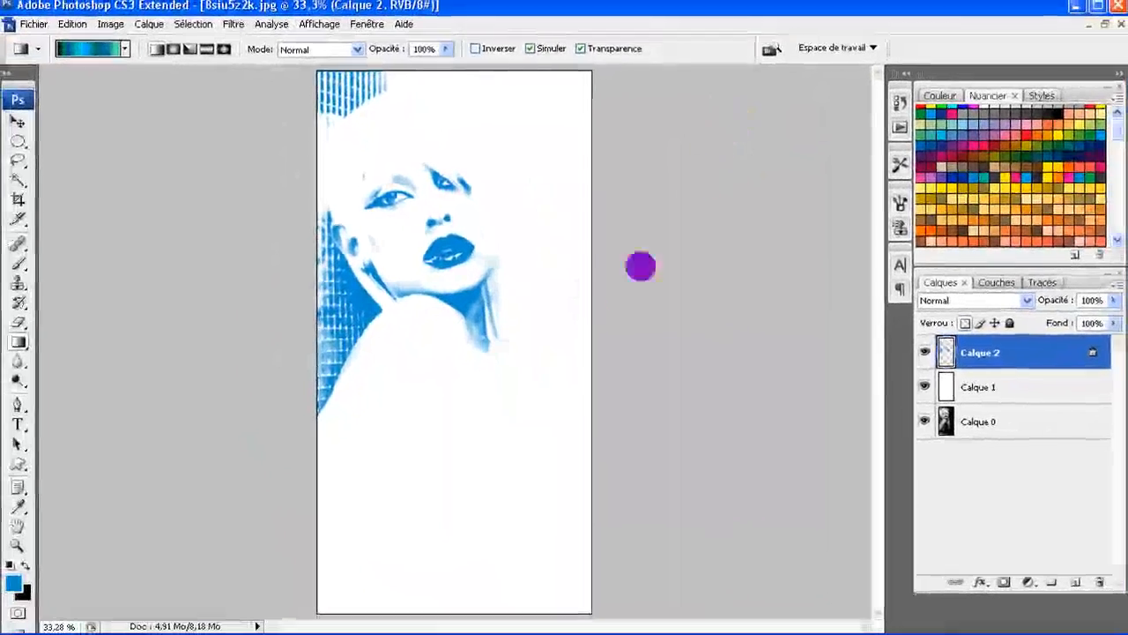
Step: Recolour the portrait layer with the blue-green noise gradient, running diagonally from the lower-right corner to the upper-left corner
drag(572, 598, 341, 91)
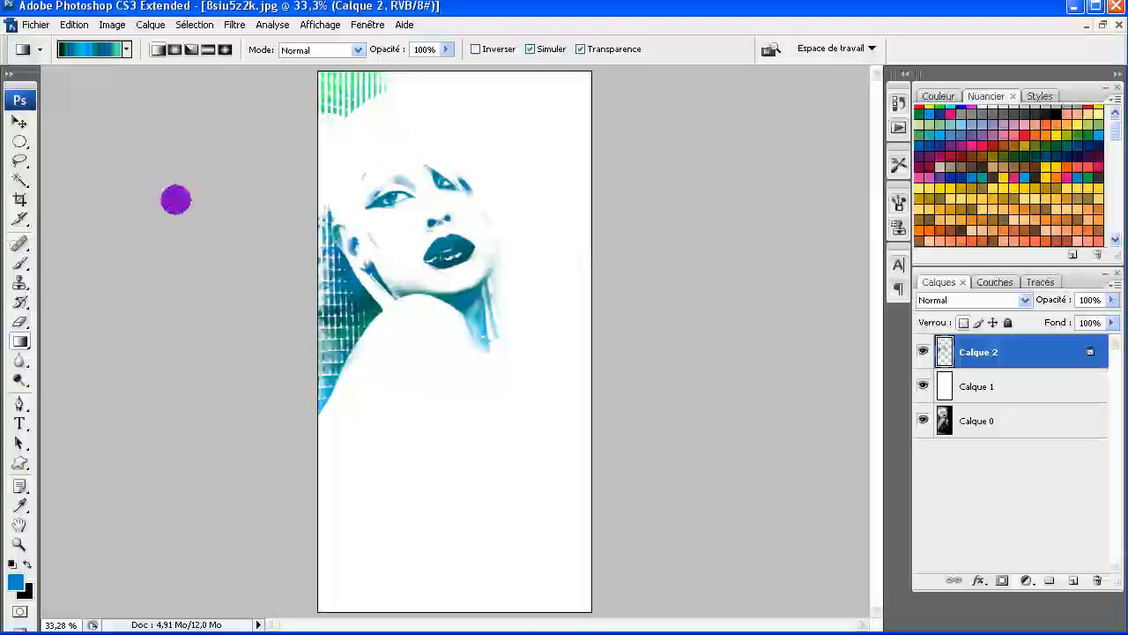
Step: Randomise the noise gradient to a pink-violet mix and apply it diagonally across the portrait layer, finally from lower right to upper left
click(88, 50)
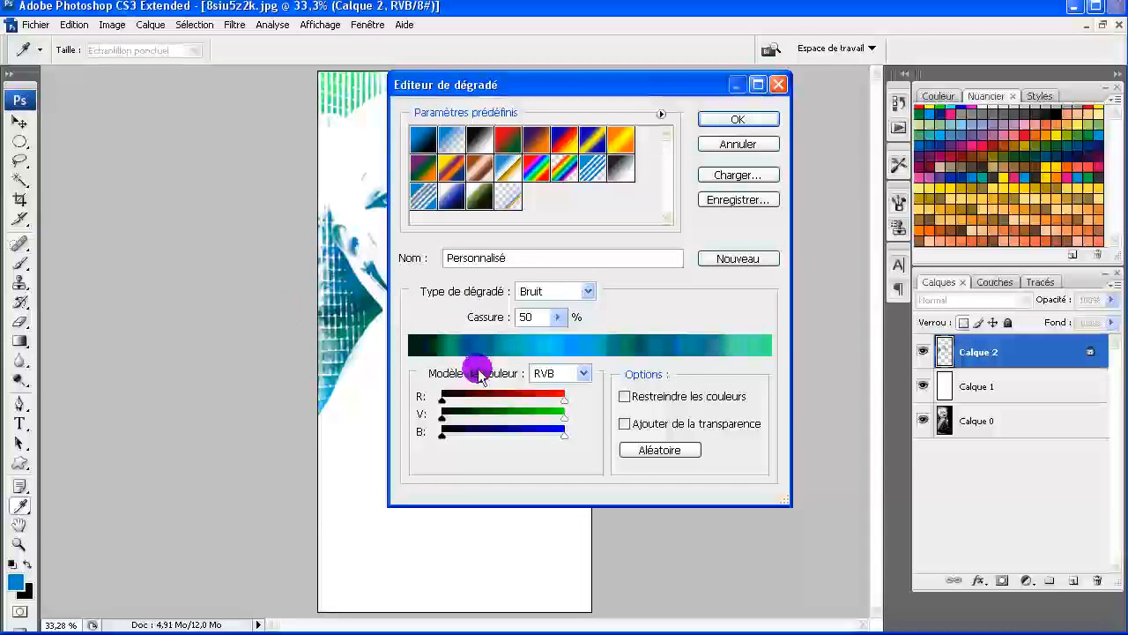
click(662, 450)
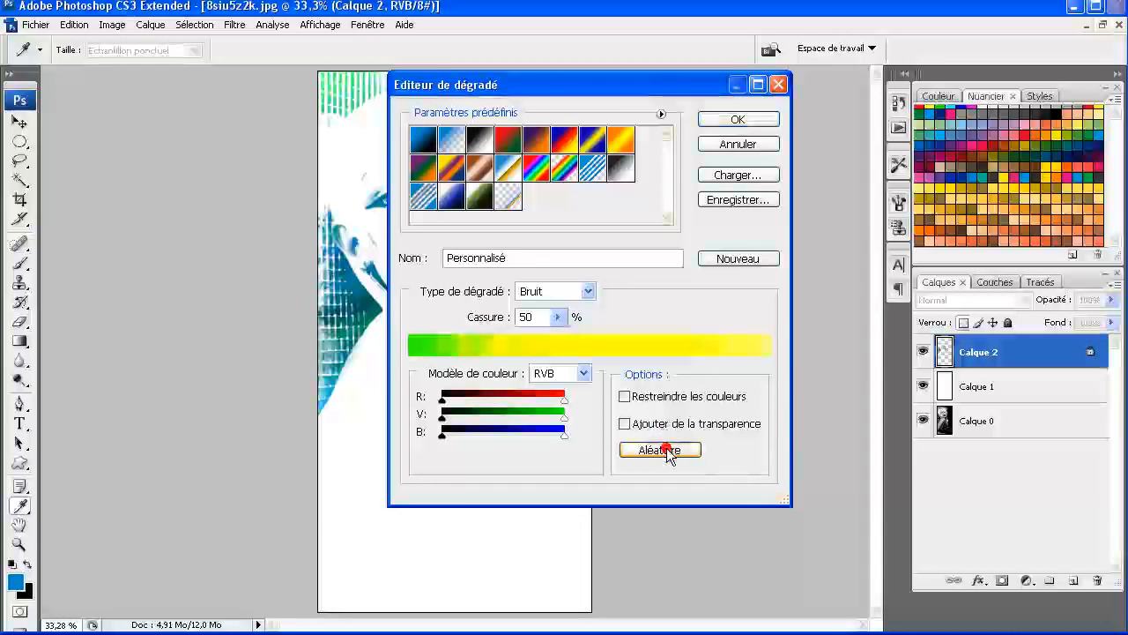
click(664, 450)
click(666, 452)
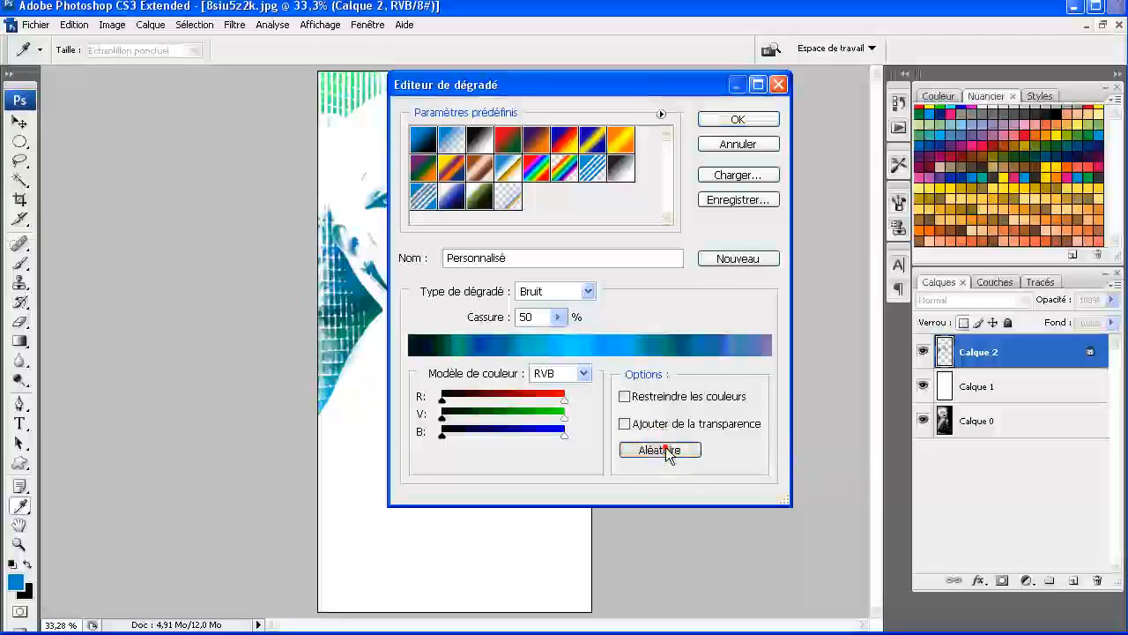
click(663, 450)
click(665, 451)
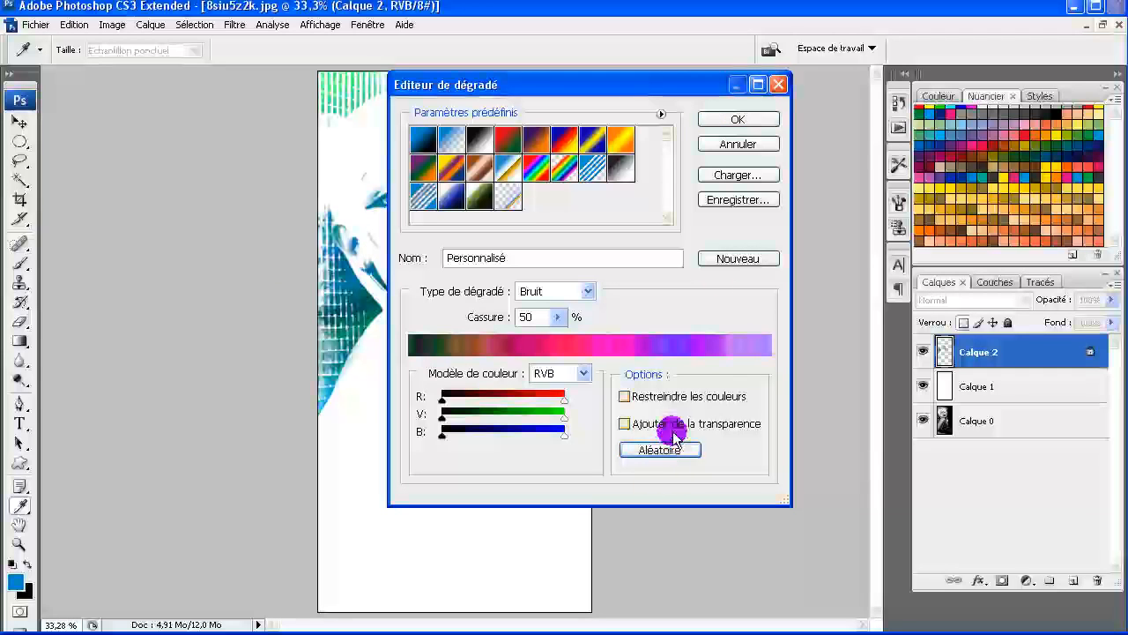
click(733, 120)
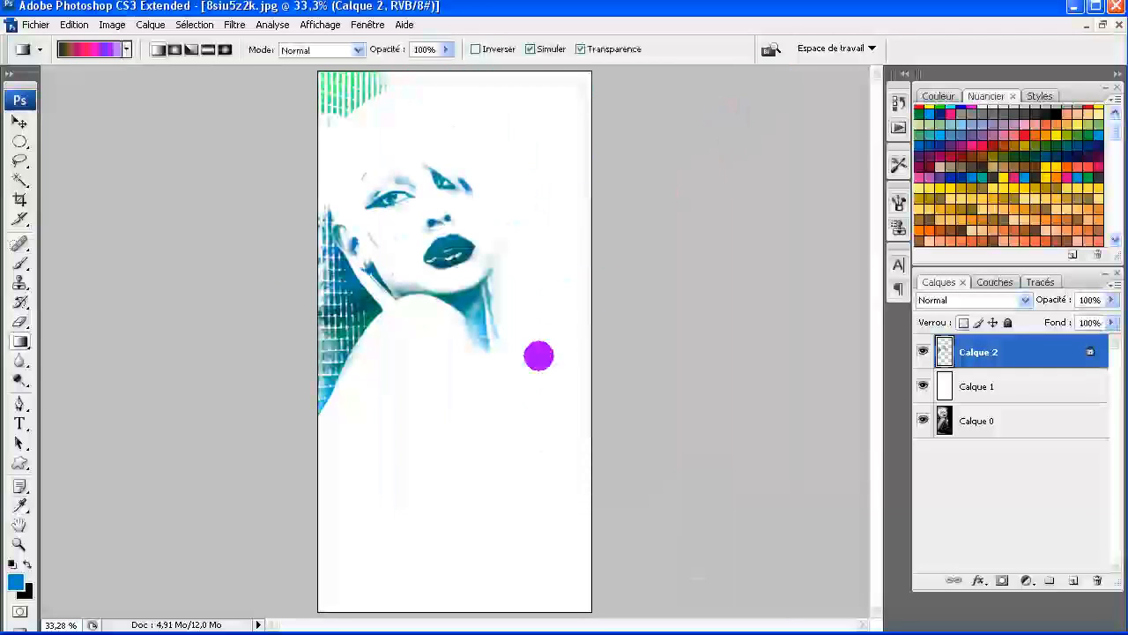
drag(569, 97, 335, 536)
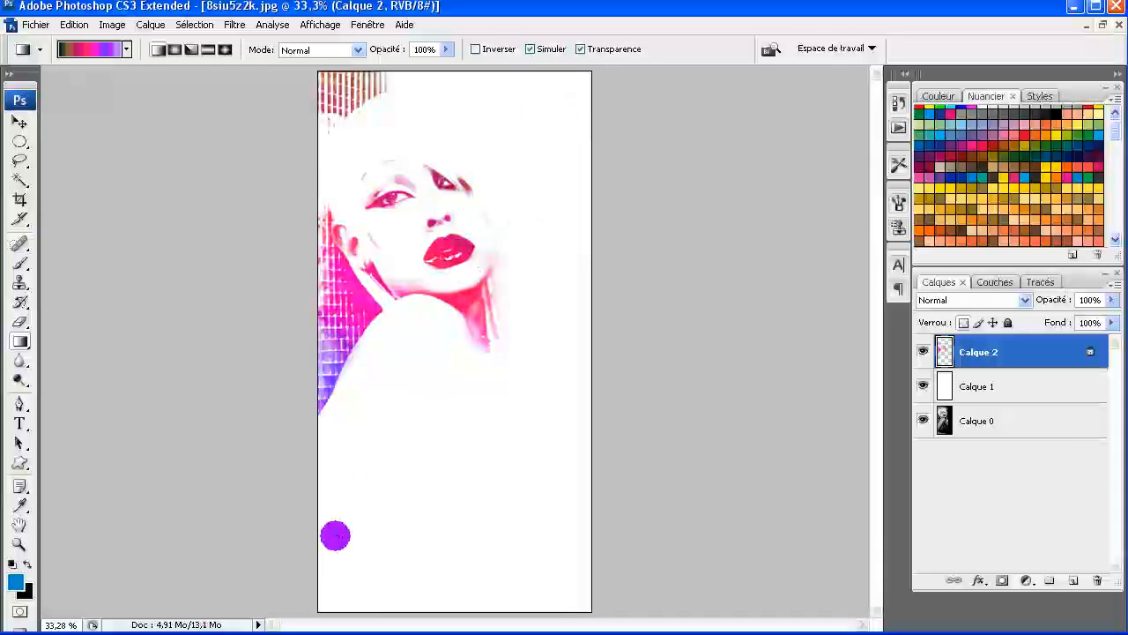
drag(552, 532, 331, 89)
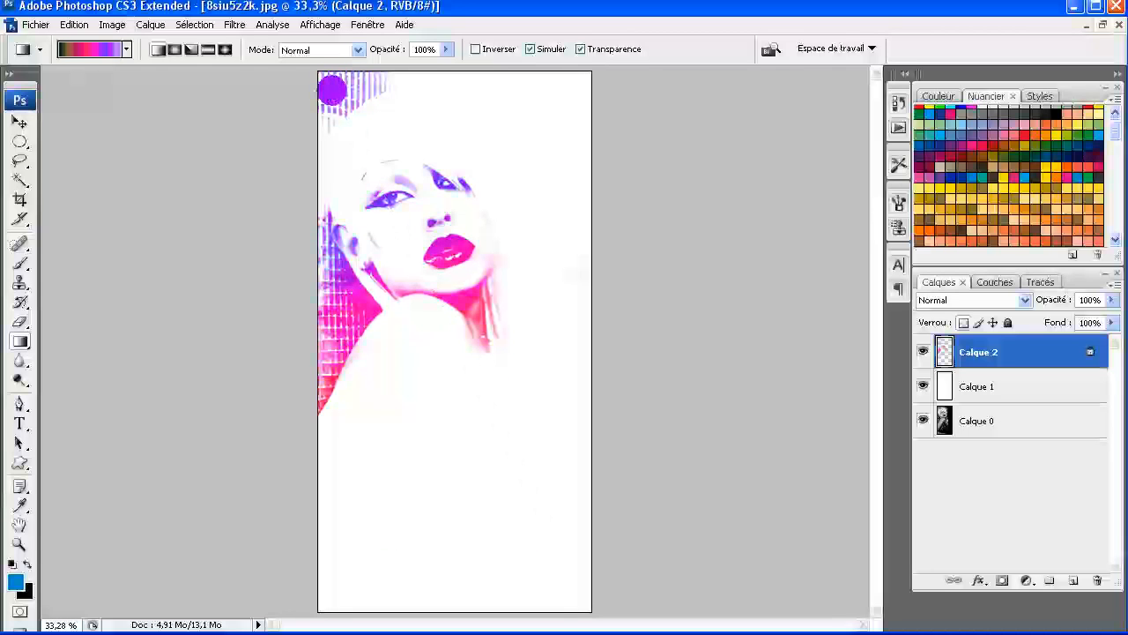
Step: Randomise the noise gradient to a brown, yellow and green mix and apply it across the portrait from upper left to lower right
click(96, 44)
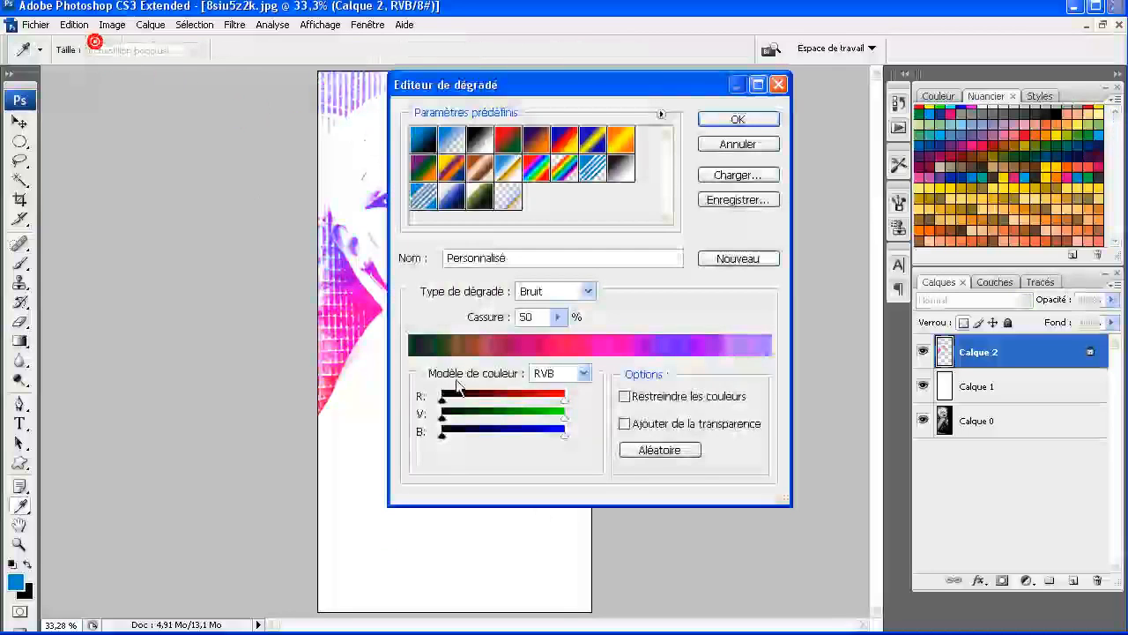
click(662, 451)
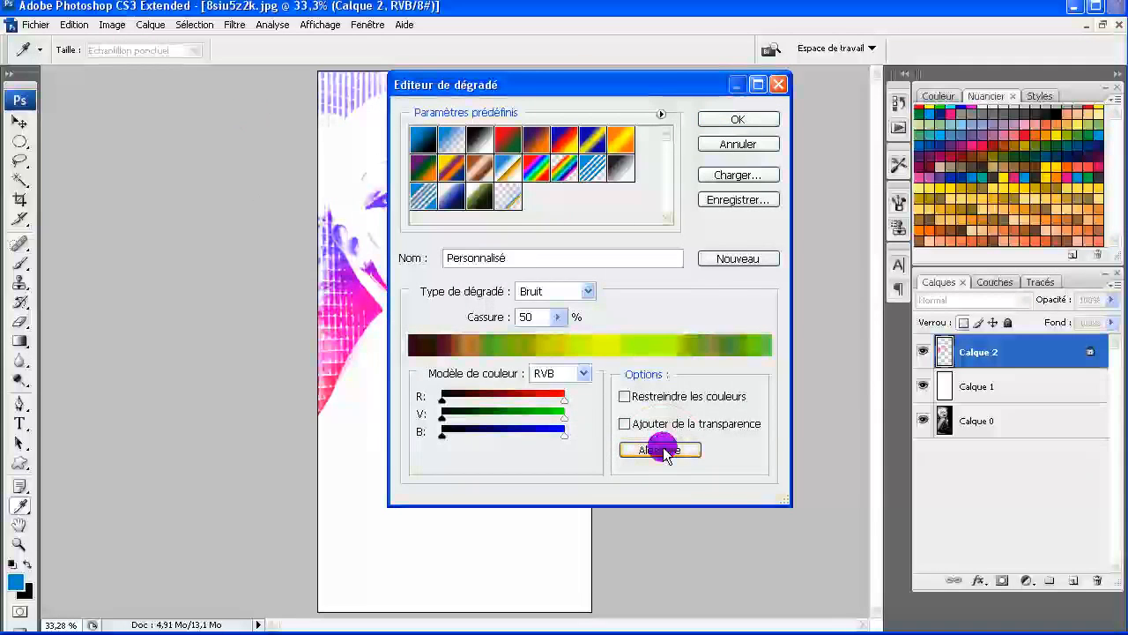
click(663, 451)
click(663, 451)
click(663, 451)
click(663, 451)
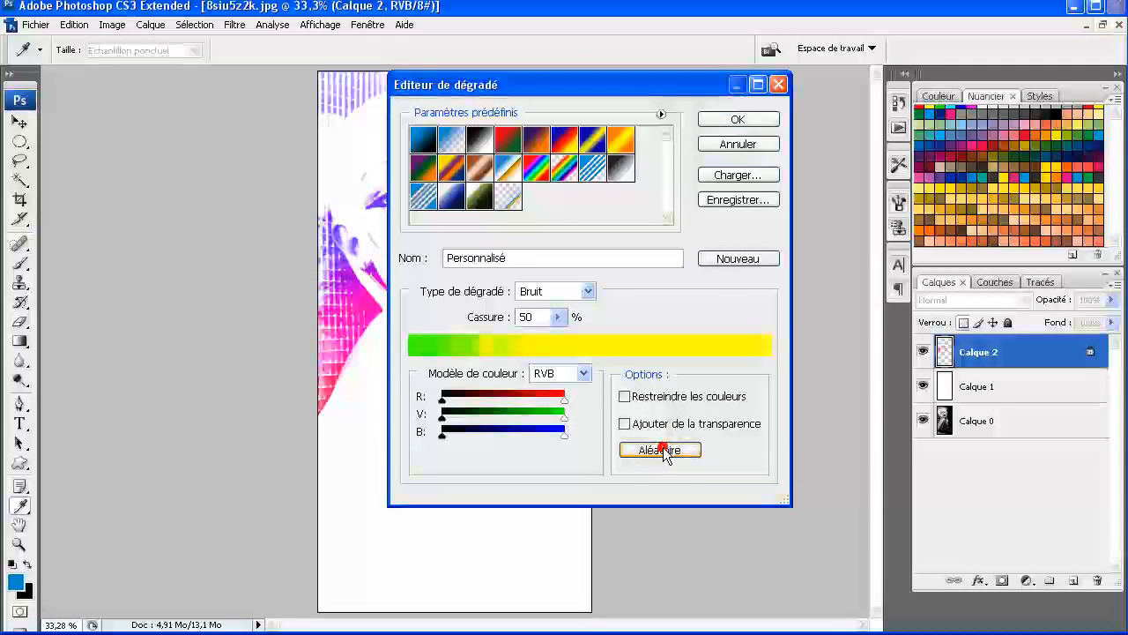
click(662, 450)
click(662, 451)
click(663, 450)
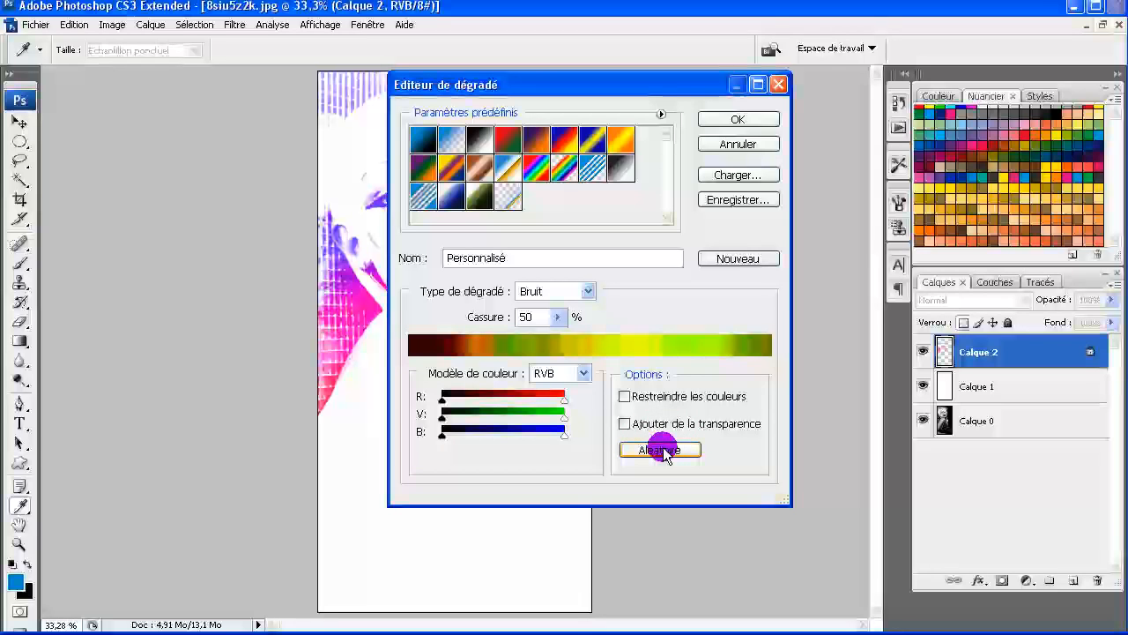
click(739, 119)
drag(328, 88, 478, 516)
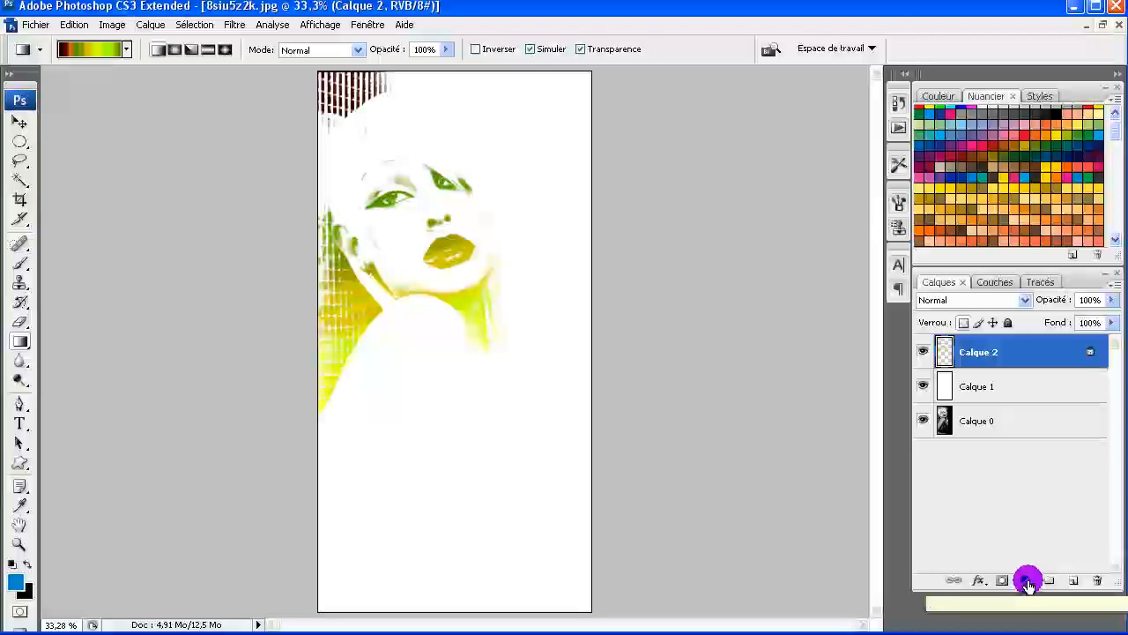
Step: Add a Niveaux (Levels) adjustment layer above Calque 2 with the black input level set to 58
click(1028, 582)
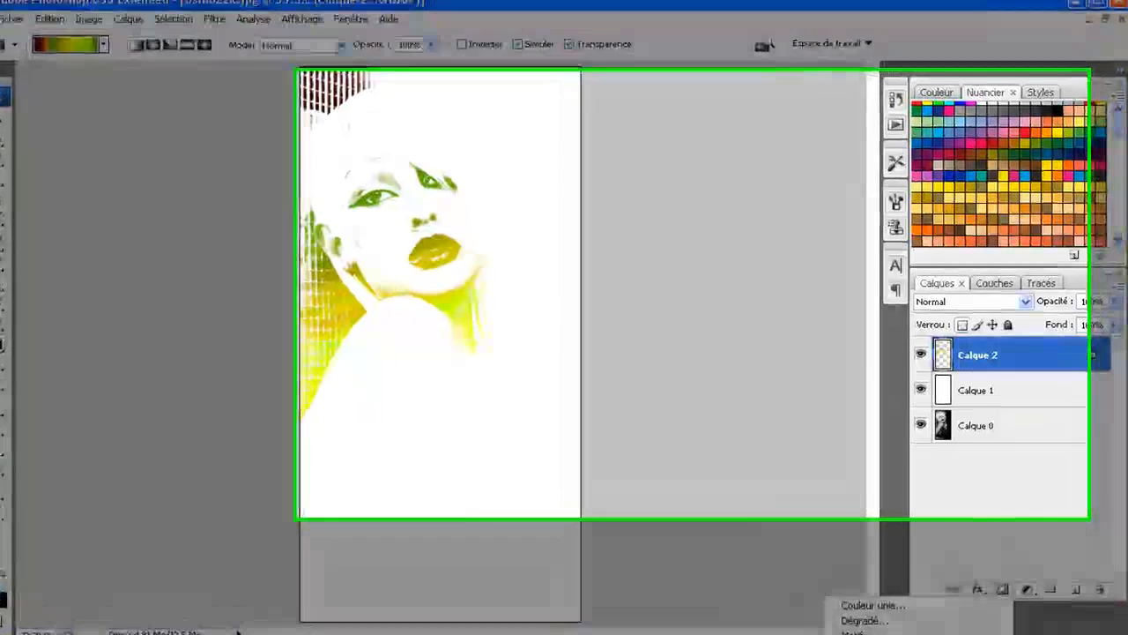
click(860, 631)
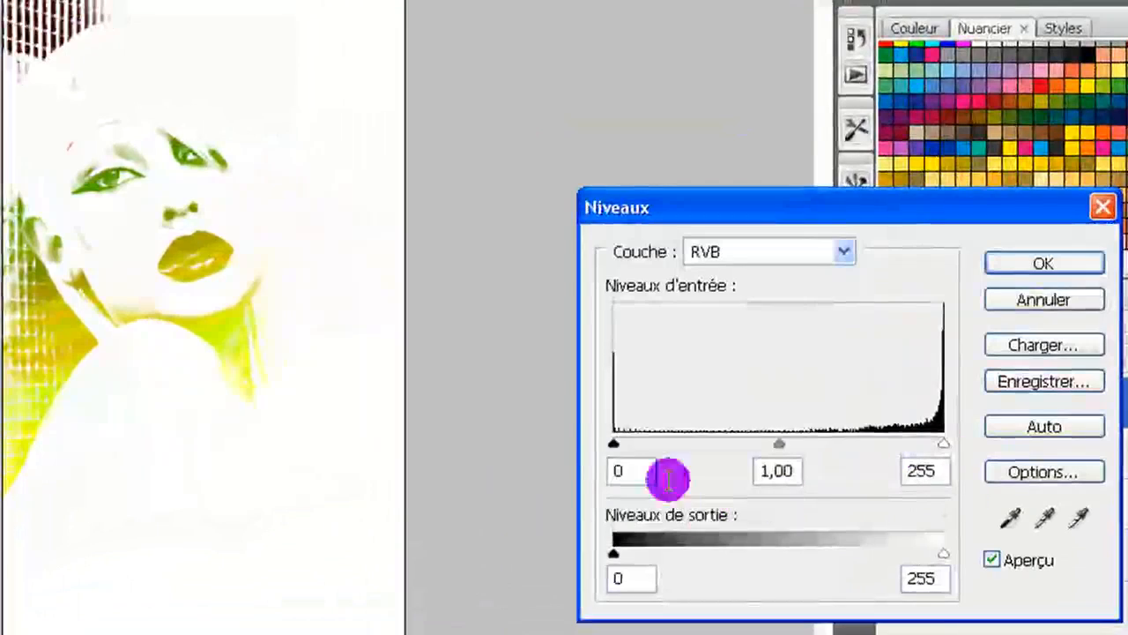
drag(613, 445, 693, 453)
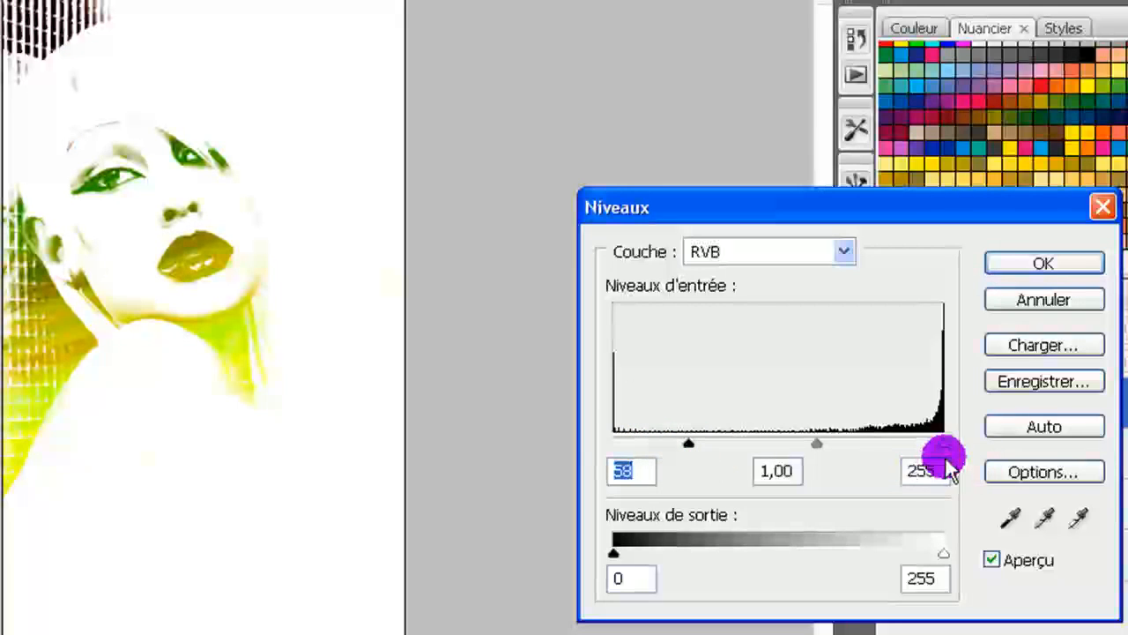
mouse_move(942, 442)
mouse_down()
mouse_move(919, 451)
mouse_move(944, 453)
mouse_up()
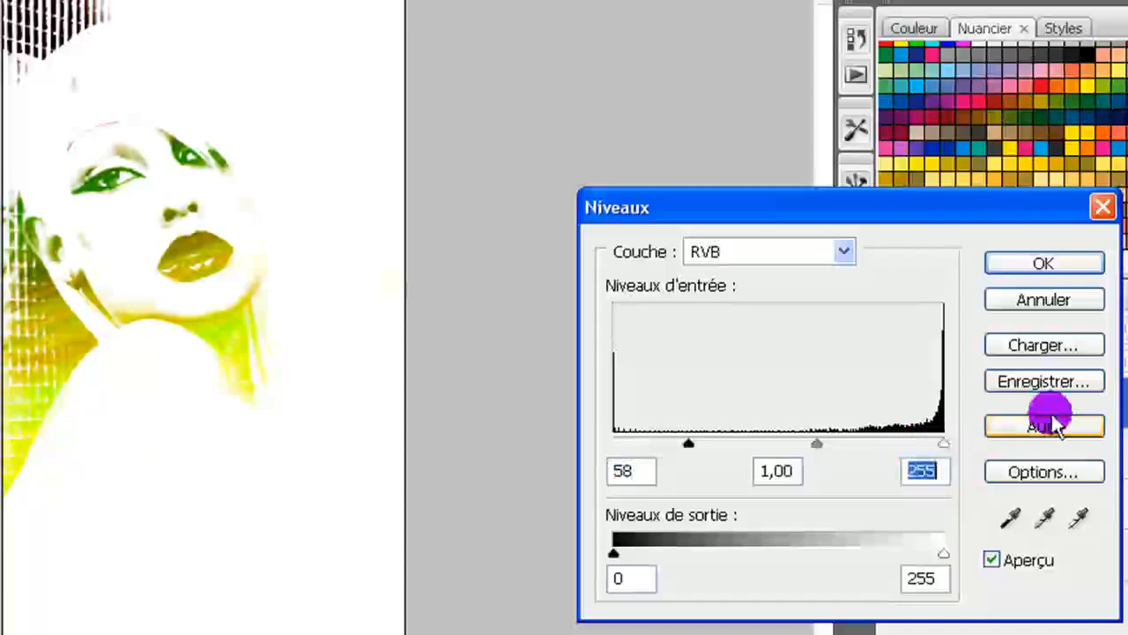
click(1048, 265)
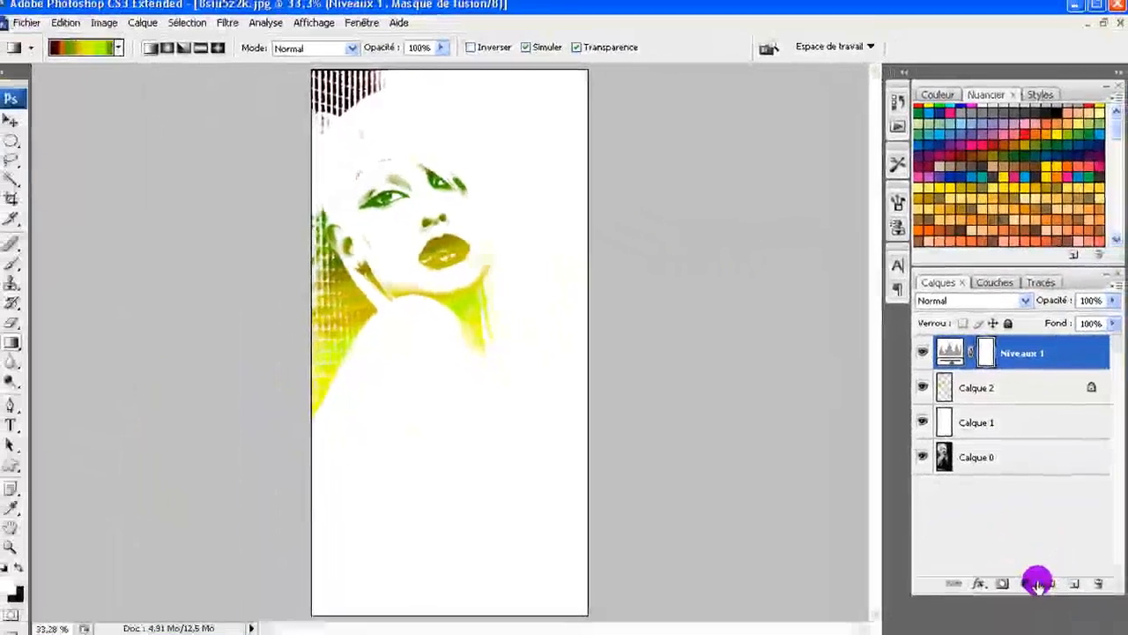
Step: Add a Teinte/Saturation adjustment layer with the hue set to -21 and the saturation set to +35
click(1028, 582)
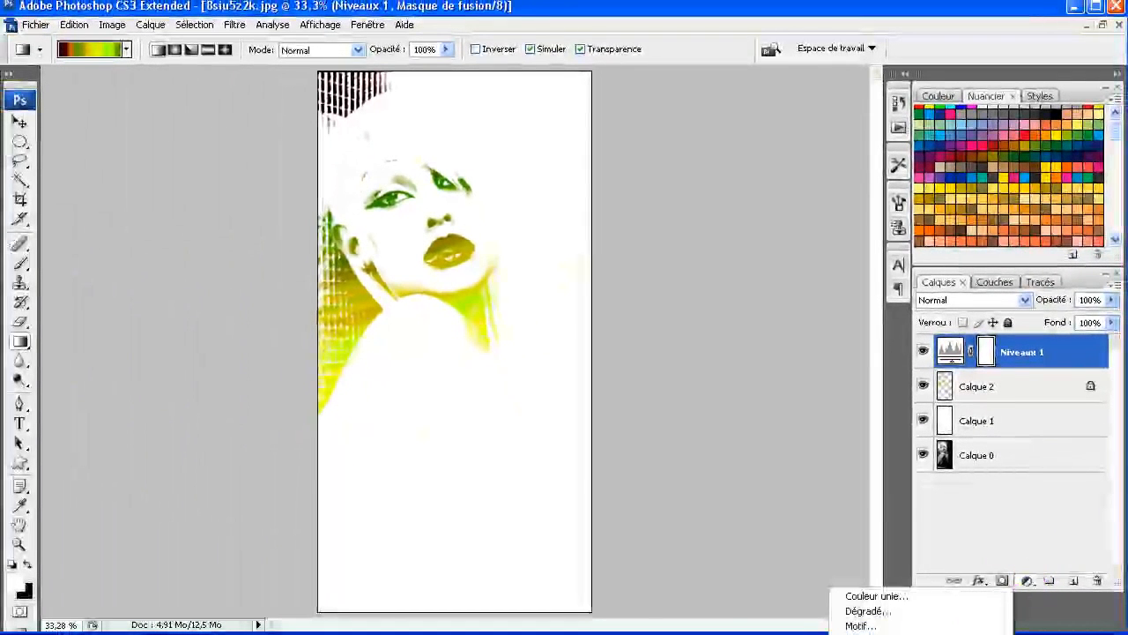
click(877, 634)
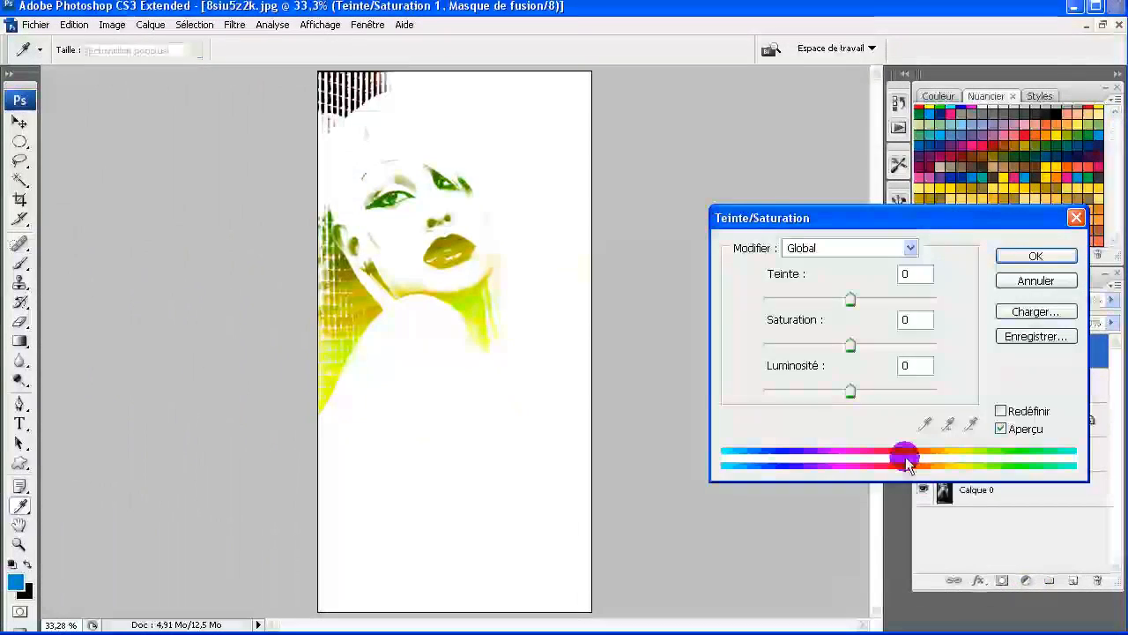
click(856, 305)
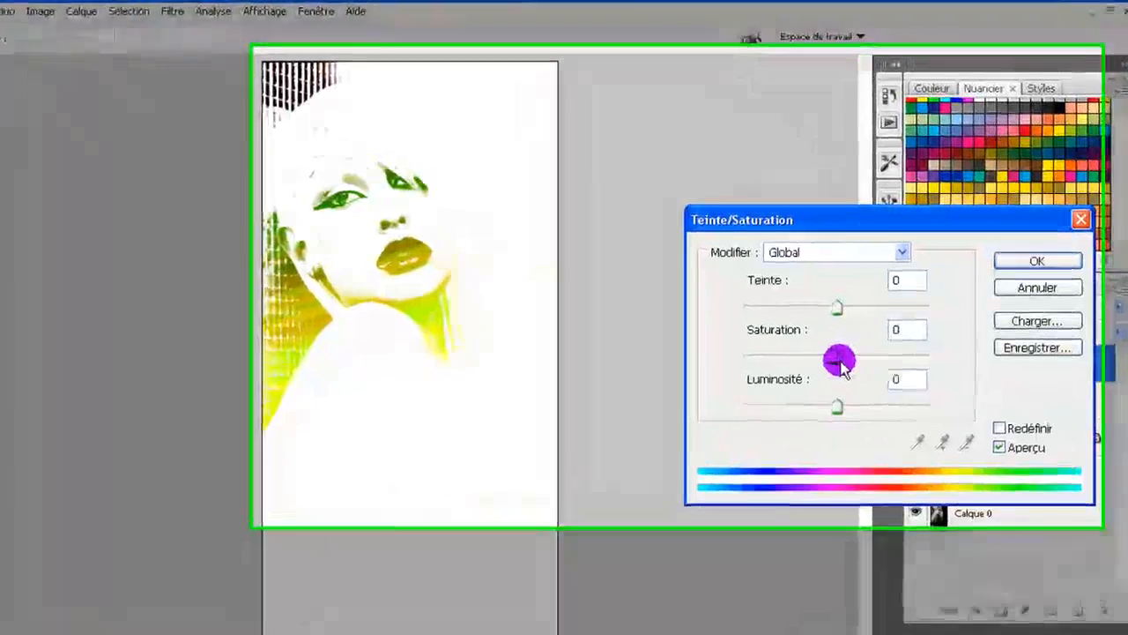
drag(839, 361, 853, 357)
mouse_move(818, 414)
mouse_down()
mouse_move(842, 416)
mouse_move(822, 412)
mouse_up()
drag(779, 351, 753, 347)
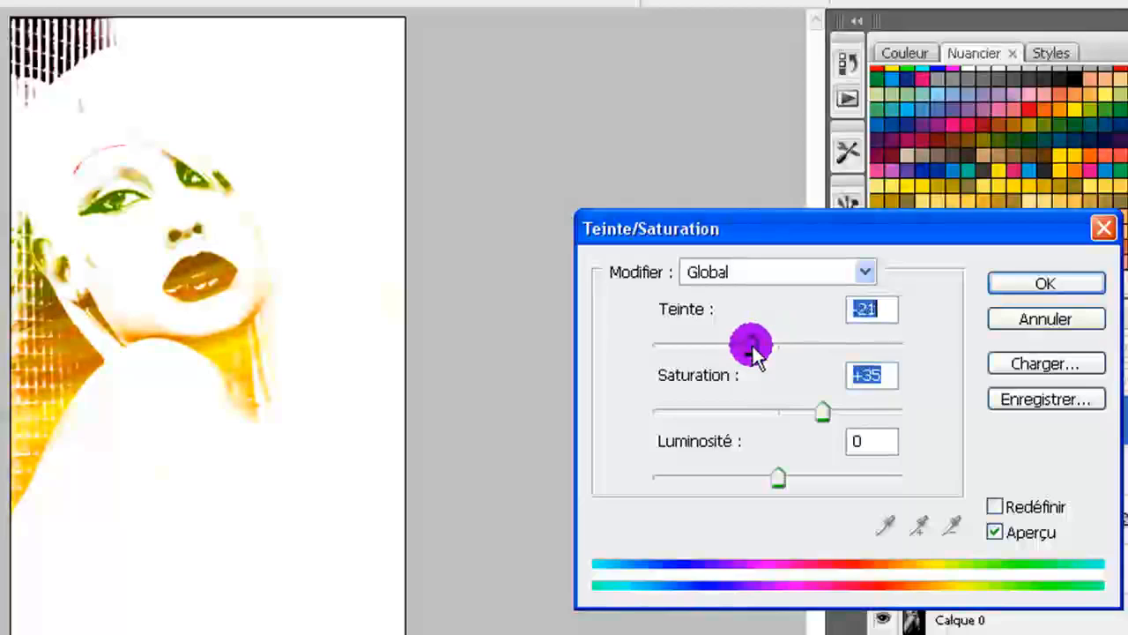
click(1047, 284)
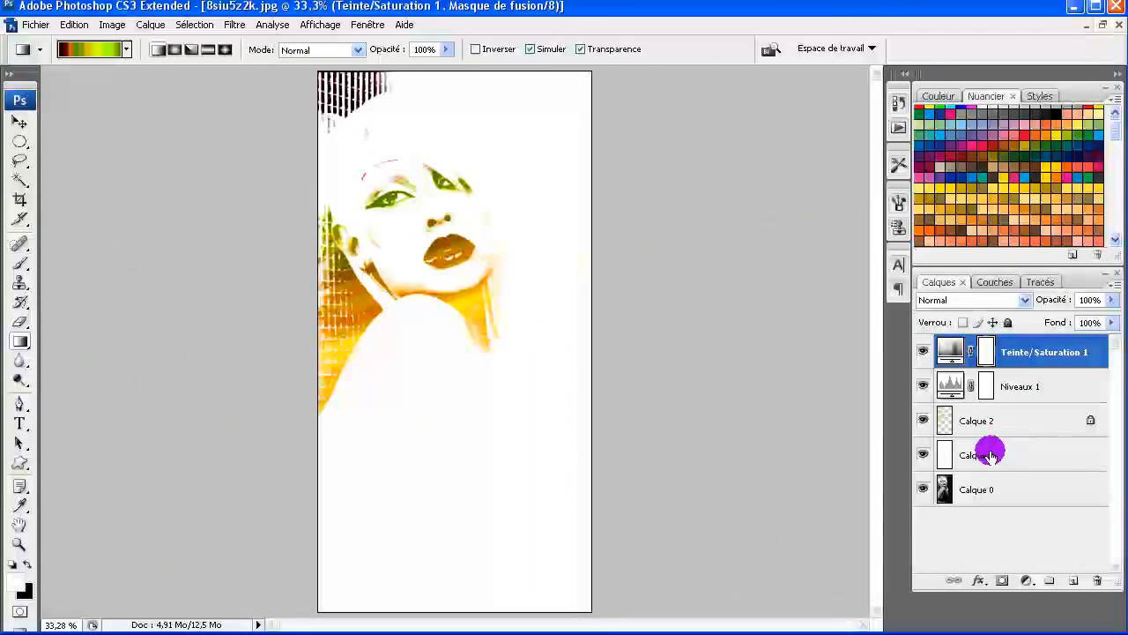
mouse_move(923, 453)
mouse_down()
mouse_move(919, 348)
mouse_move(932, 385)
mouse_move(924, 456)
mouse_up()
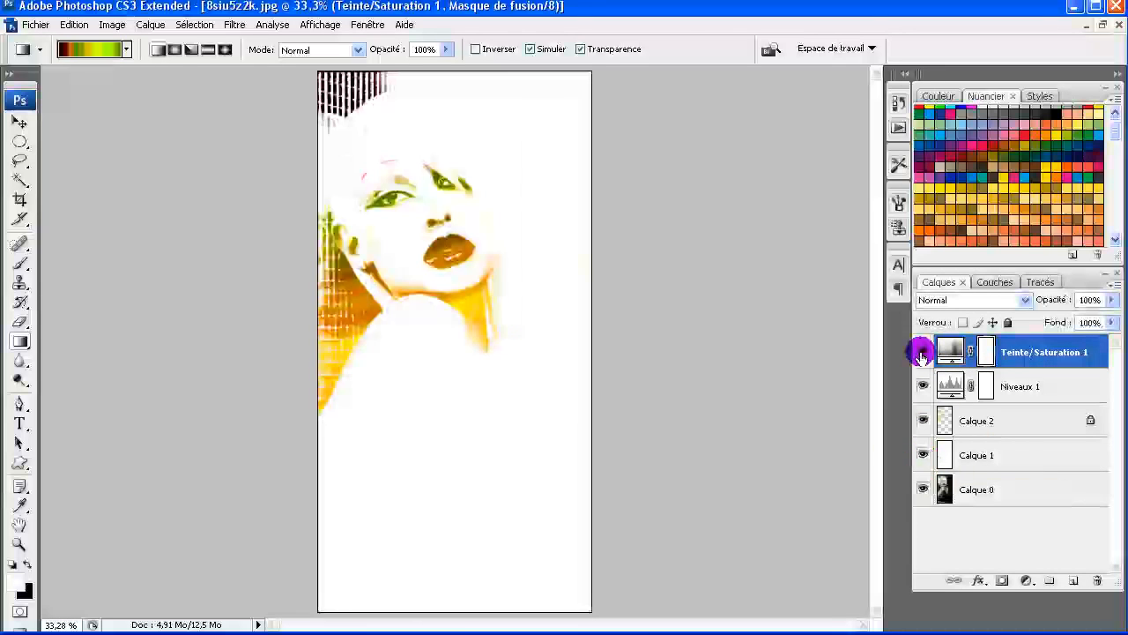